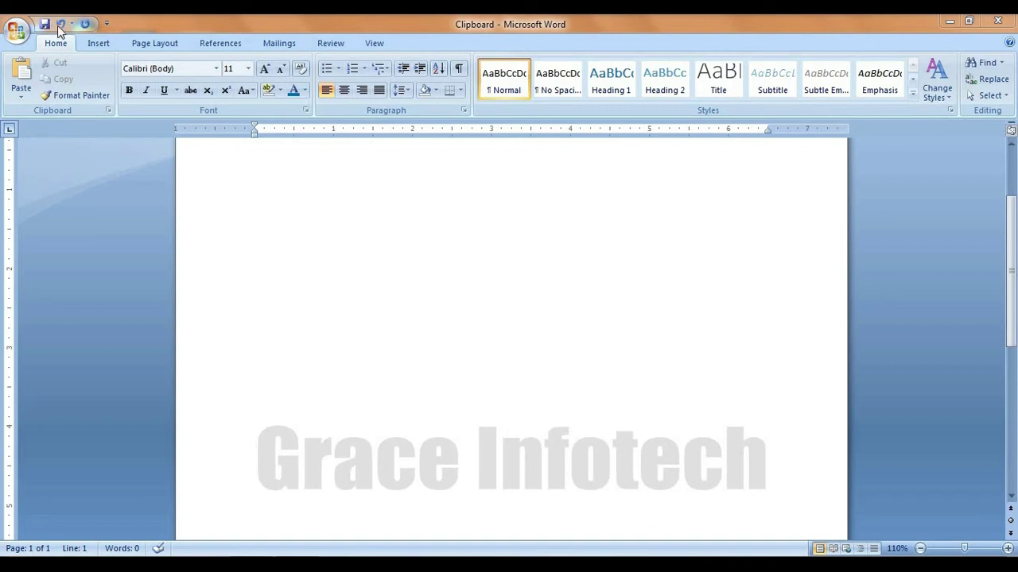
Add the New command to the Quick Access Toolbar
left_click(107, 23)
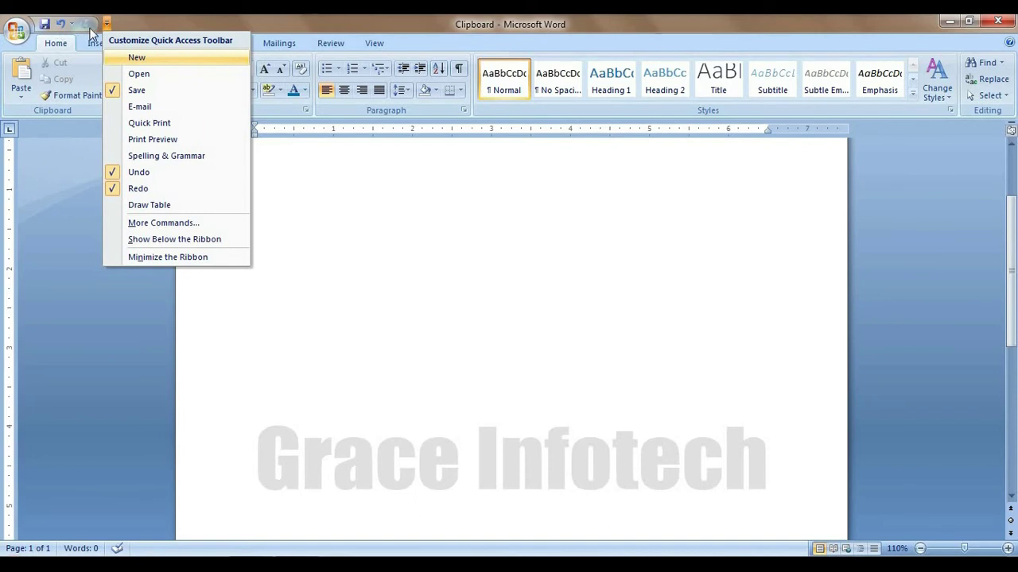
left_click(135, 60)
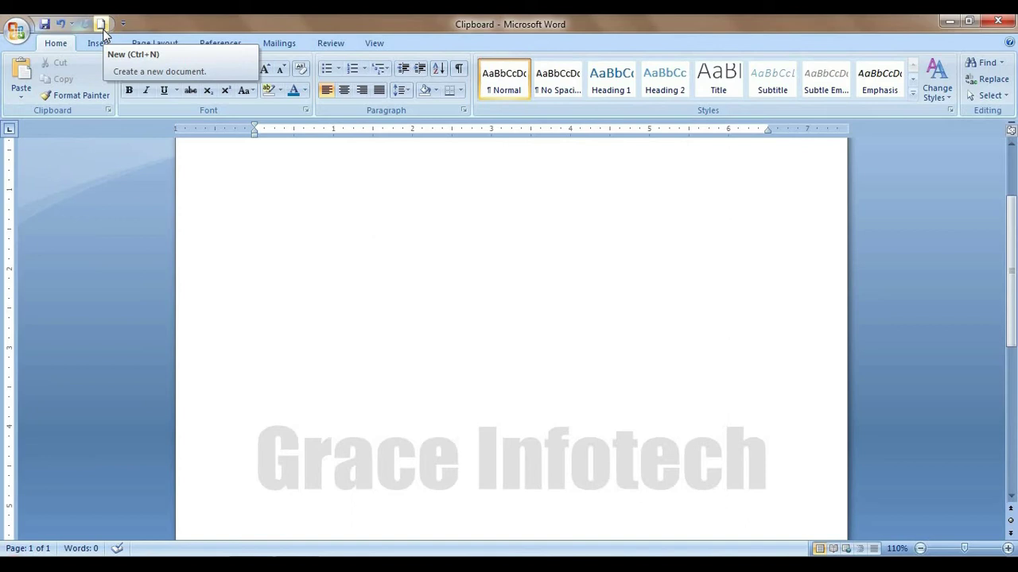
Create a blank document through the New Document dialog and another with the Quick Access Toolbar's New command, closing each one
left_click(18, 31)
left_click(28, 63)
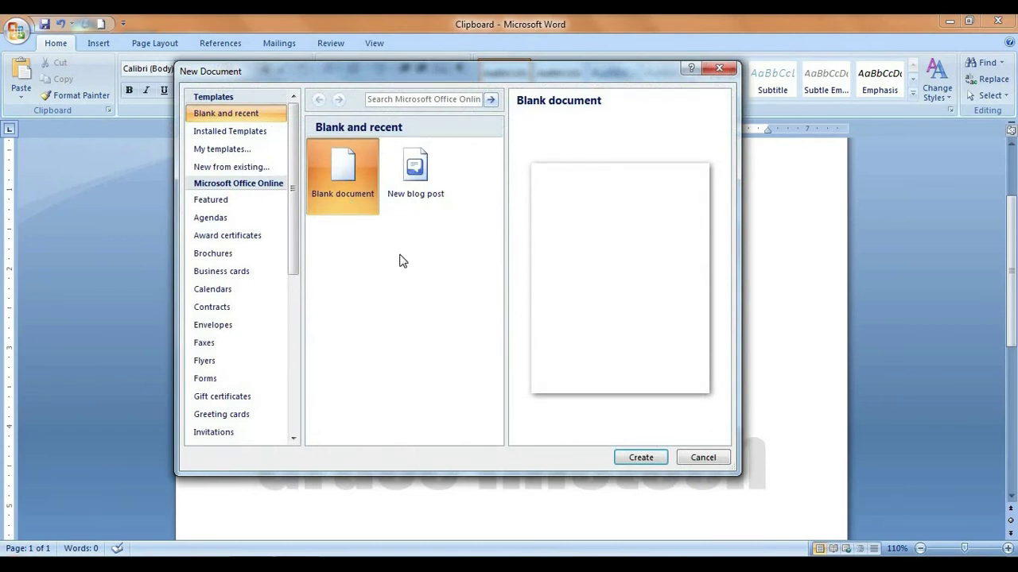
left_click(641, 458)
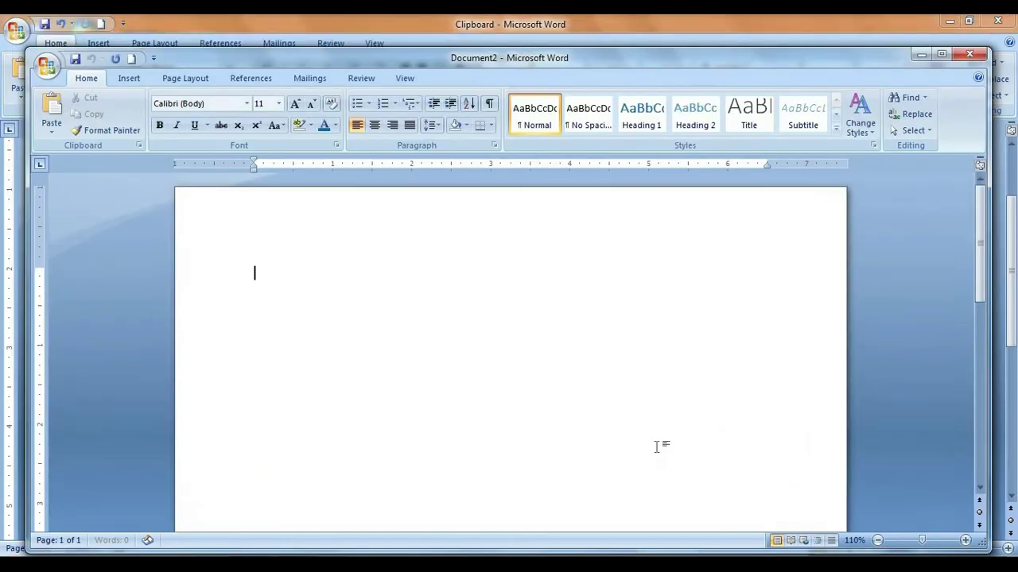
left_click(970, 55)
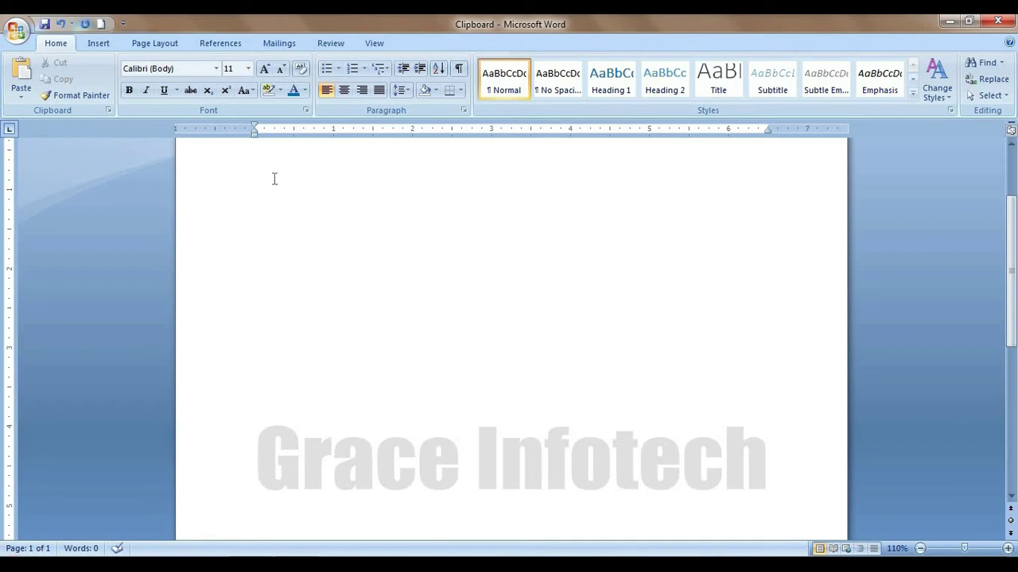
left_click(101, 25)
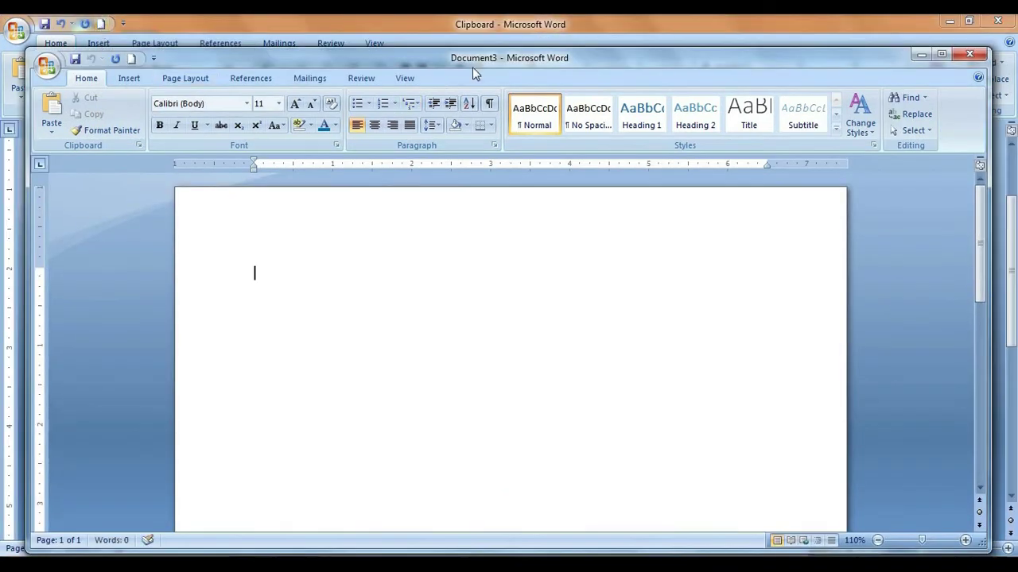
left_click(940, 56)
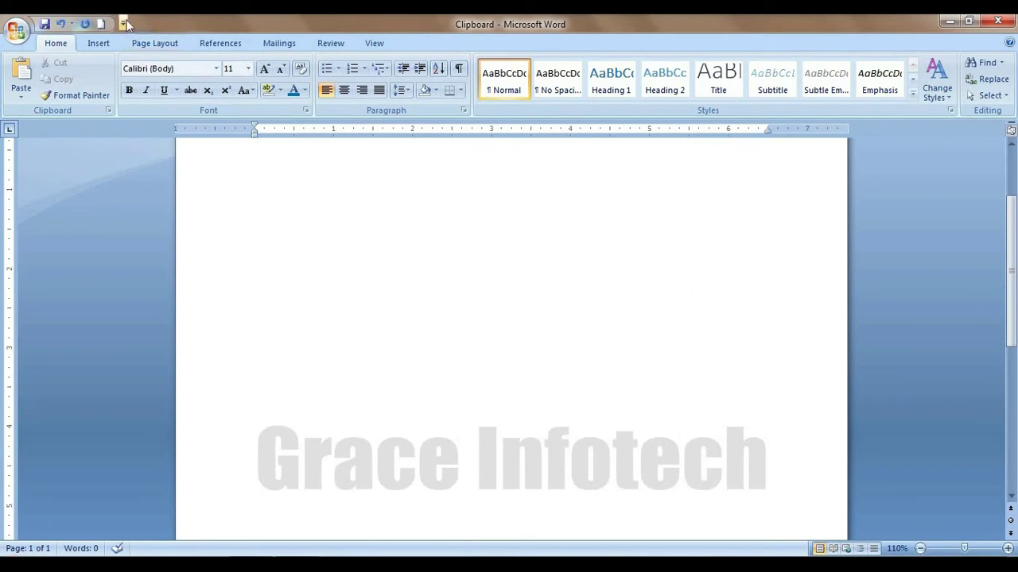
Open the Quick Access Toolbar customization options, browse the popular commands and add Draw Table to the toolbar list
left_click(124, 23)
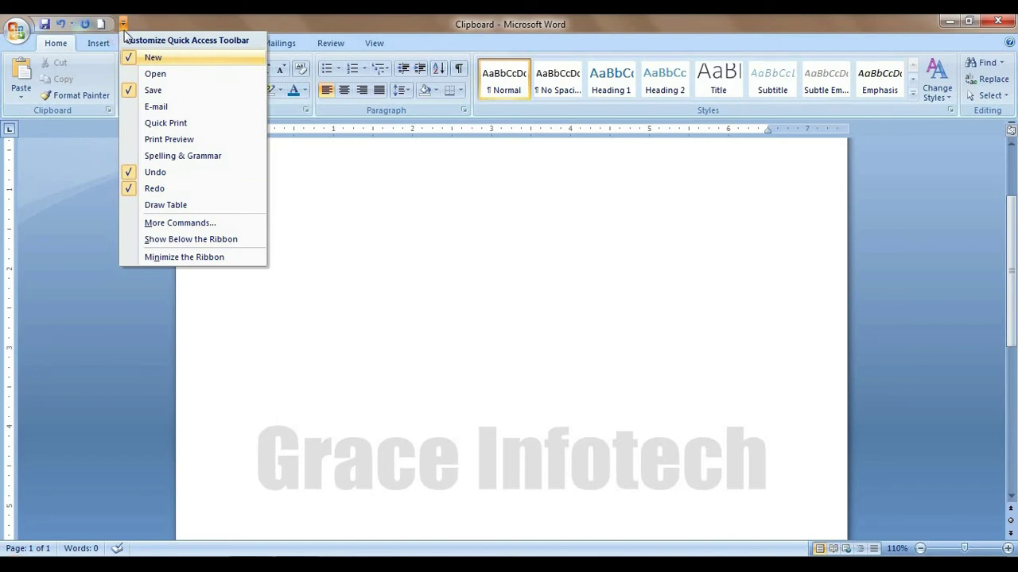
left_click(223, 226)
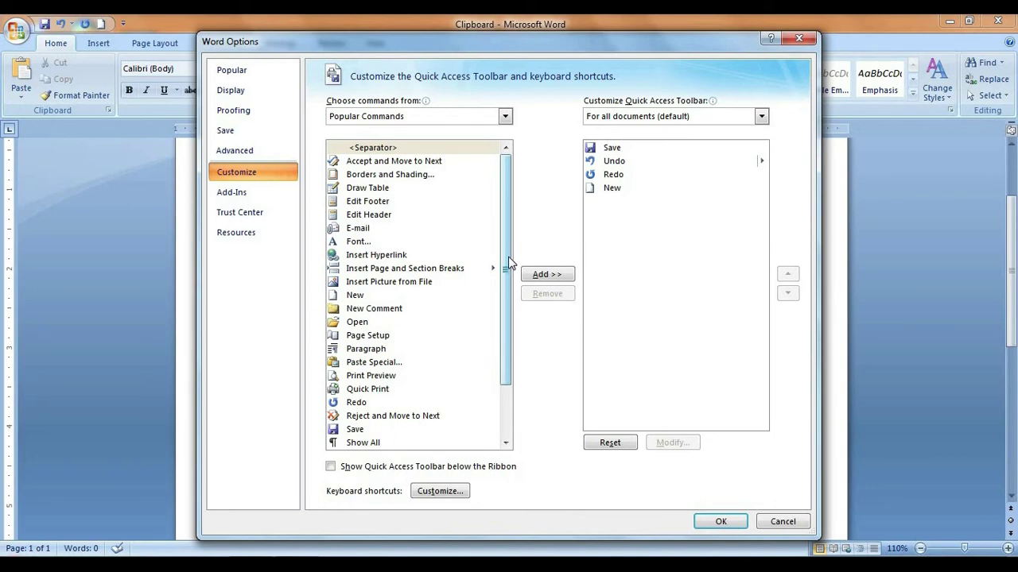
left_click_drag(505, 255, 525, 196)
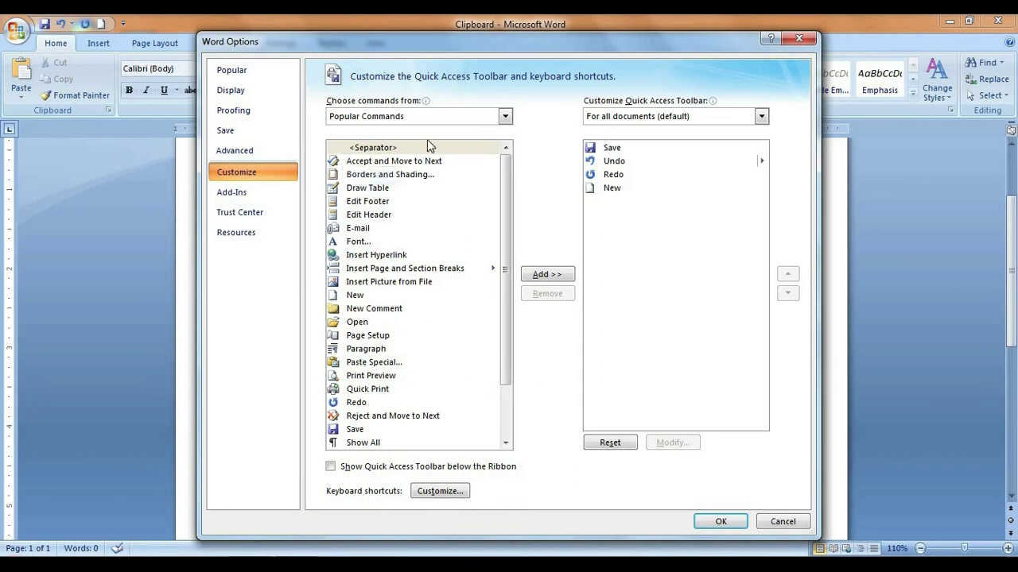
left_click_drag(509, 233, 509, 347)
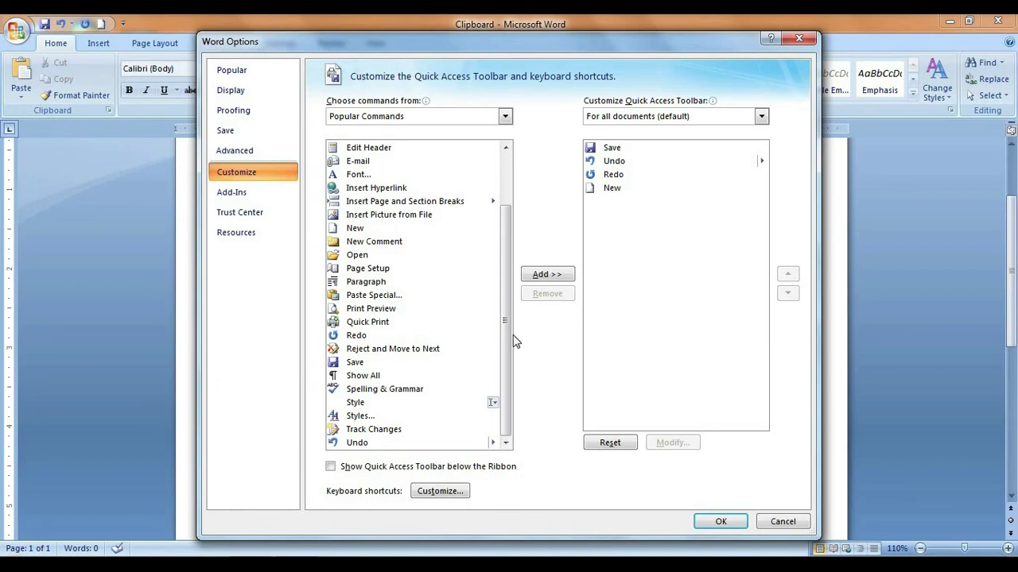
left_click_drag(506, 346, 513, 252)
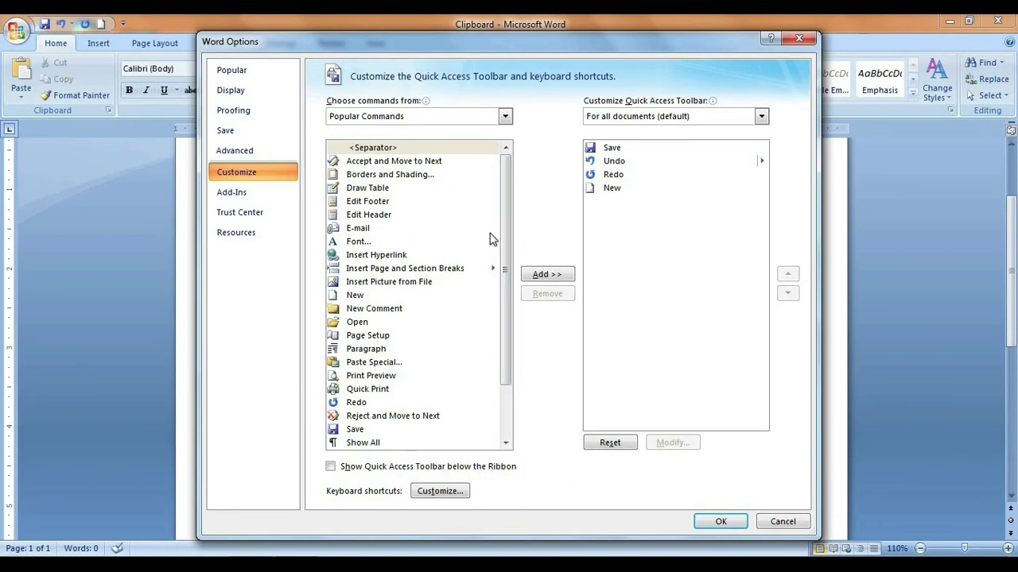
left_click(368, 191)
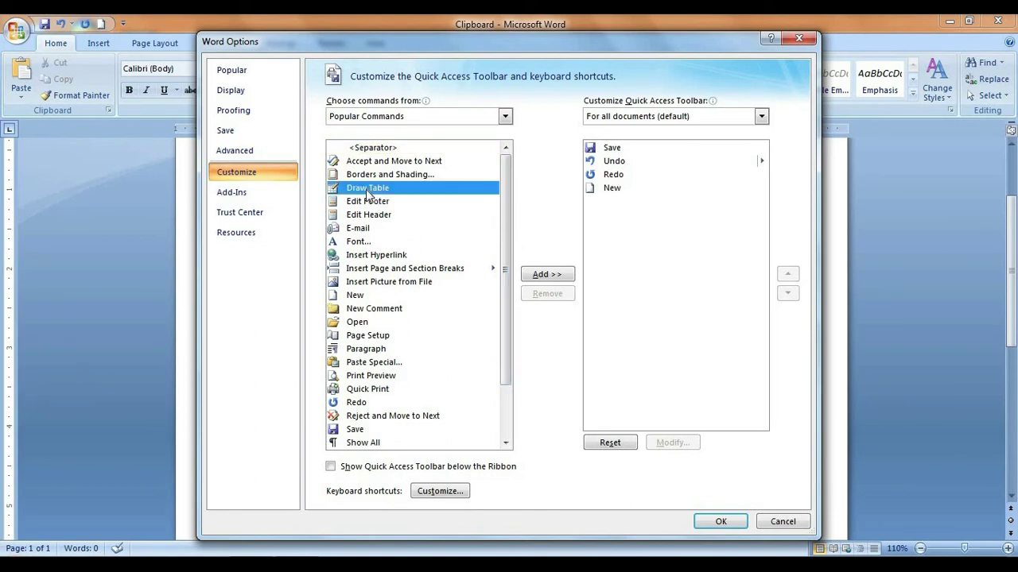
left_click(554, 278)
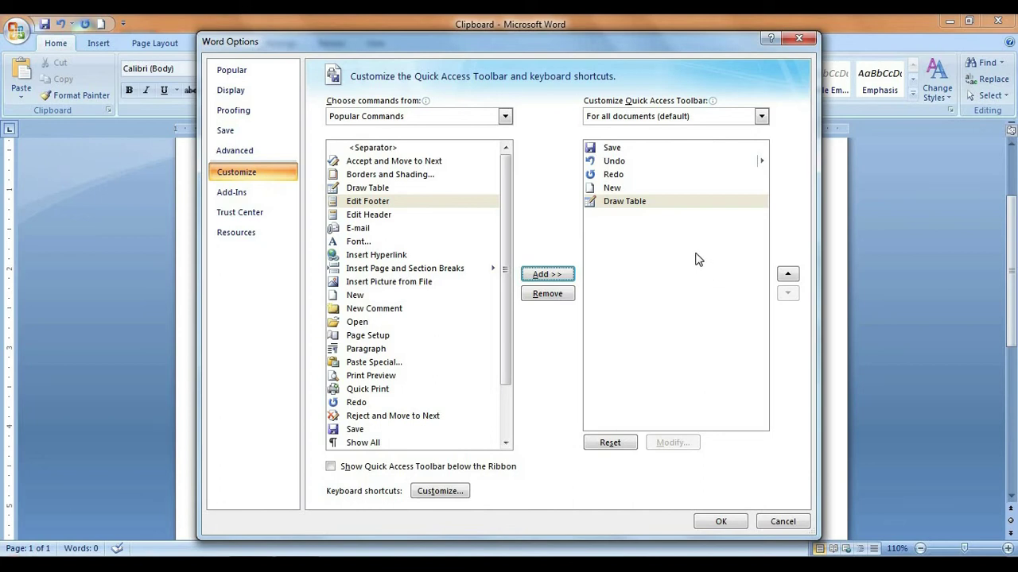
Add the E-mail, Open and Quick Print commands to the Quick Access Toolbar list
left_click(366, 230)
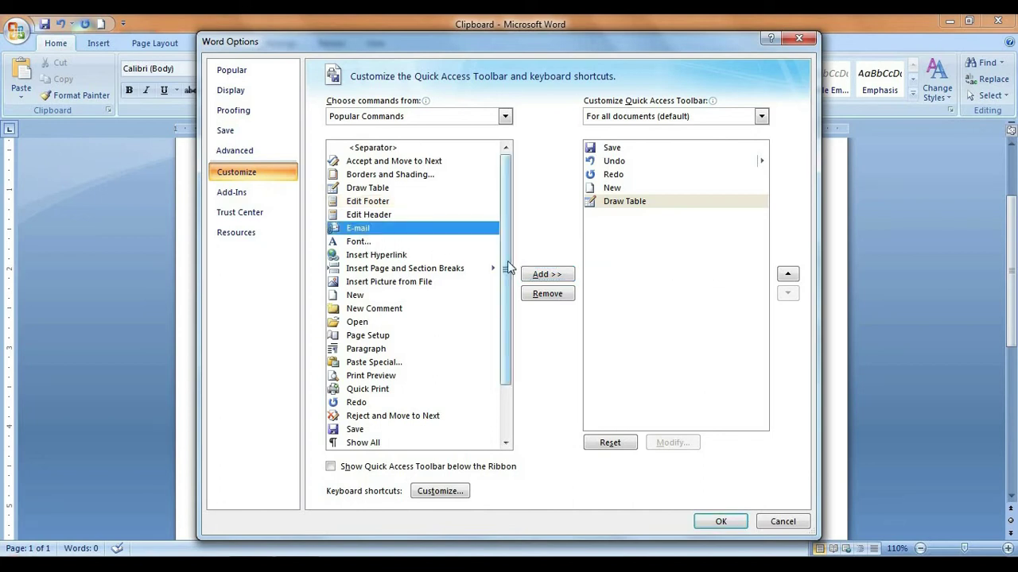
left_click(549, 276)
left_click(359, 323)
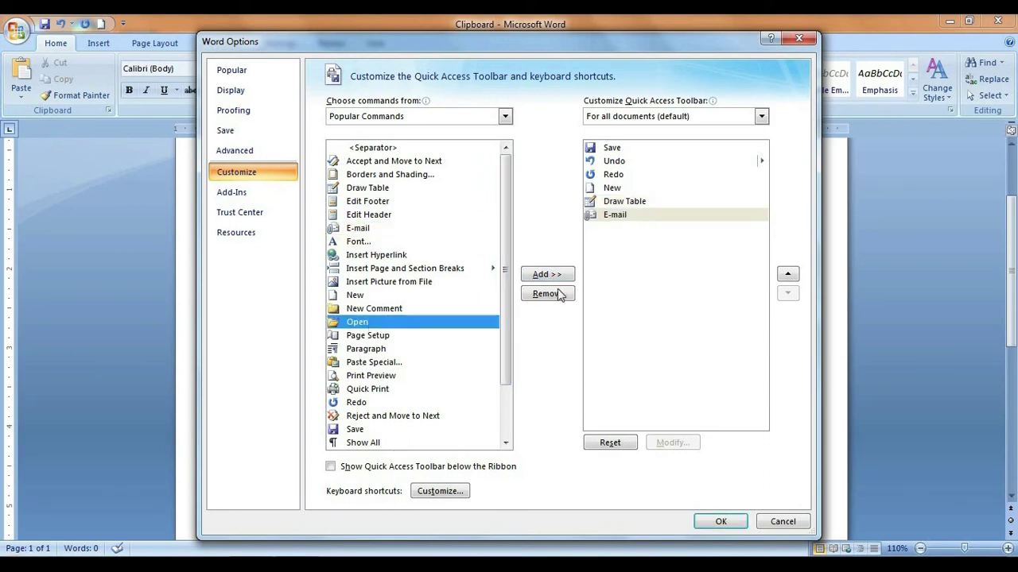
left_click(549, 274)
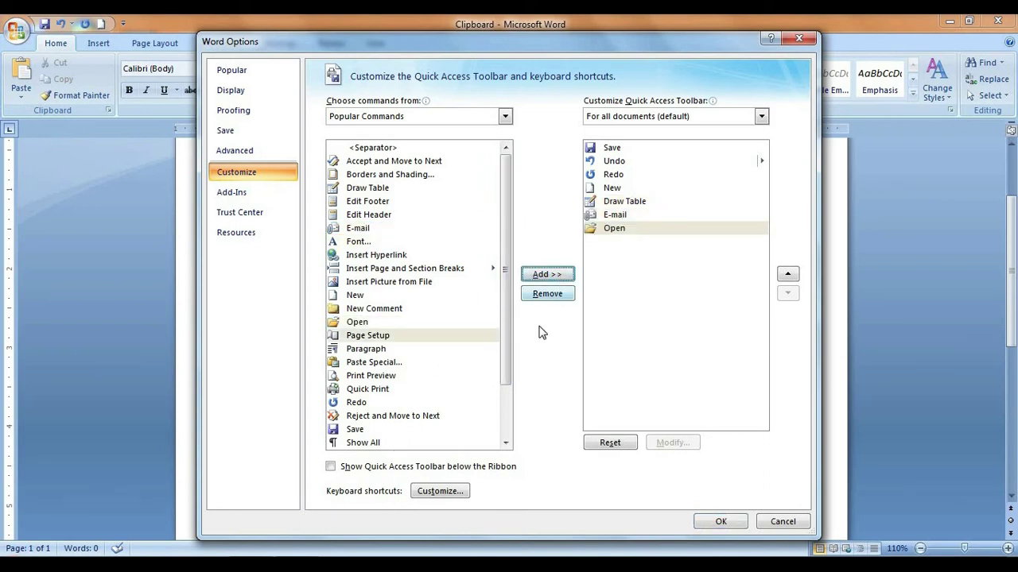
left_click(367, 389)
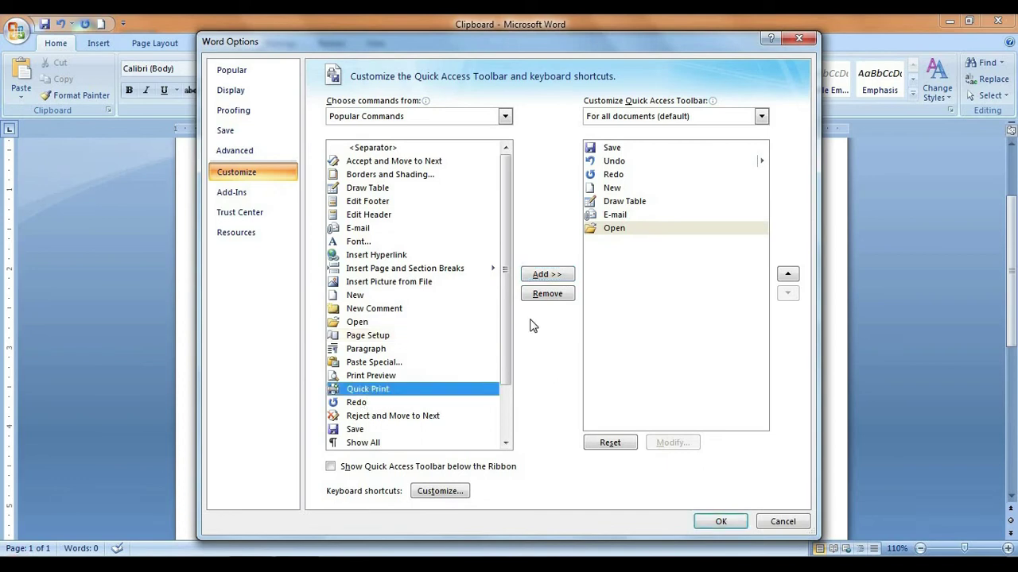
left_click(549, 274)
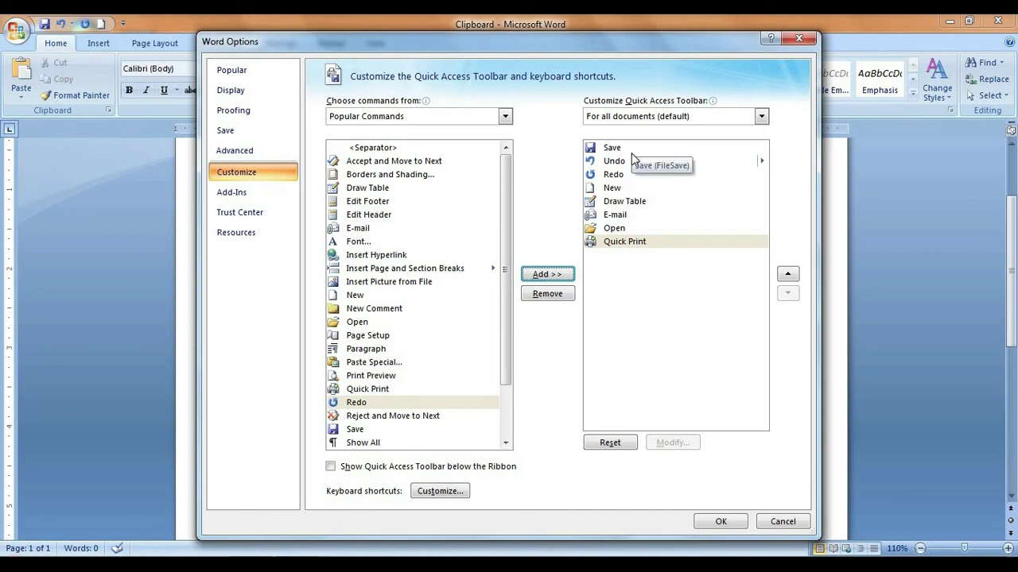
Remove Quick Print, Open, E-mail, Draw Table and New from the Quick Access Toolbar list and apply the customization
left_click(628, 243)
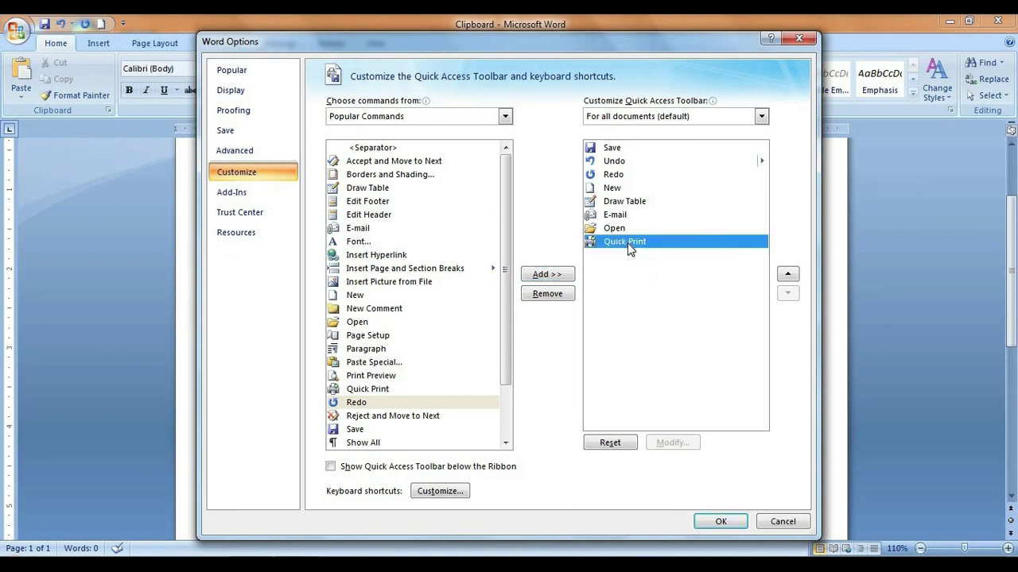
left_click(547, 294)
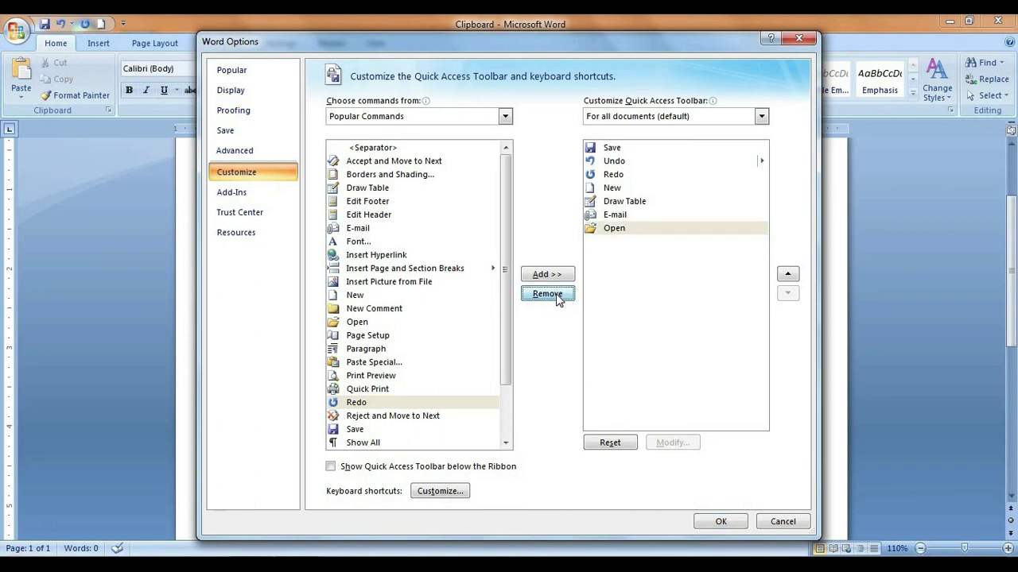
left_click(637, 231)
left_click(555, 304)
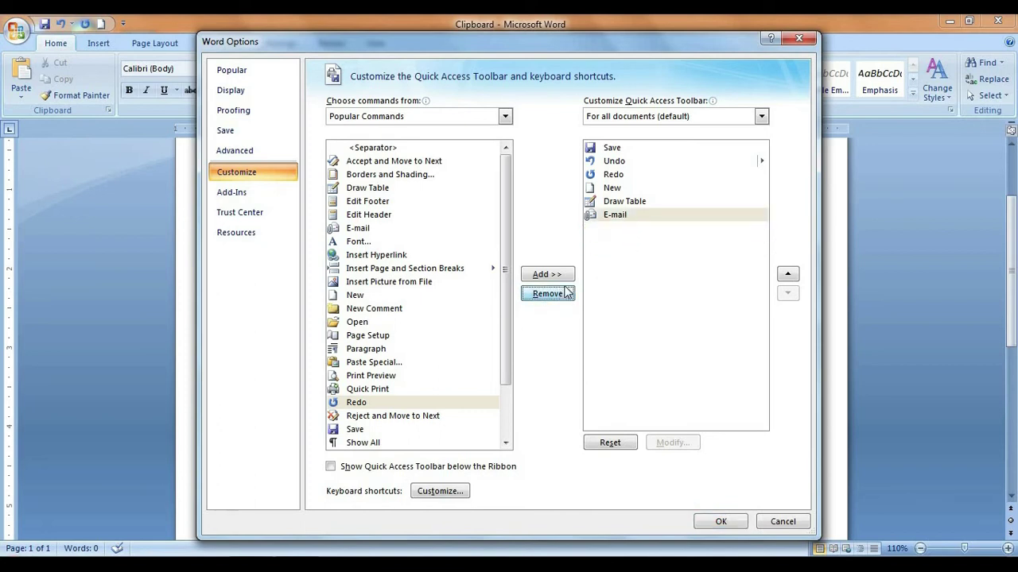
left_click(629, 216)
left_click(558, 298)
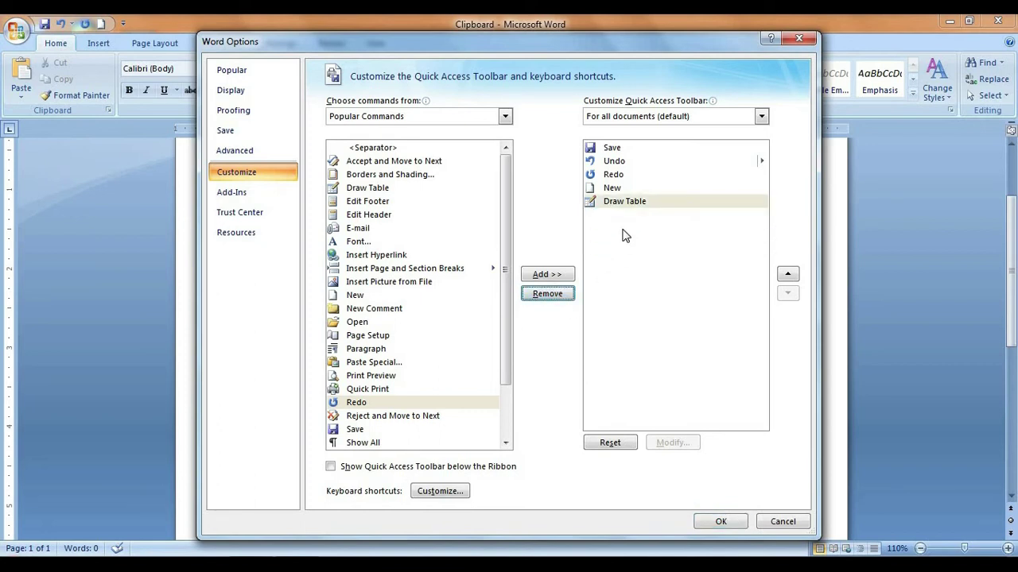
left_click(628, 201)
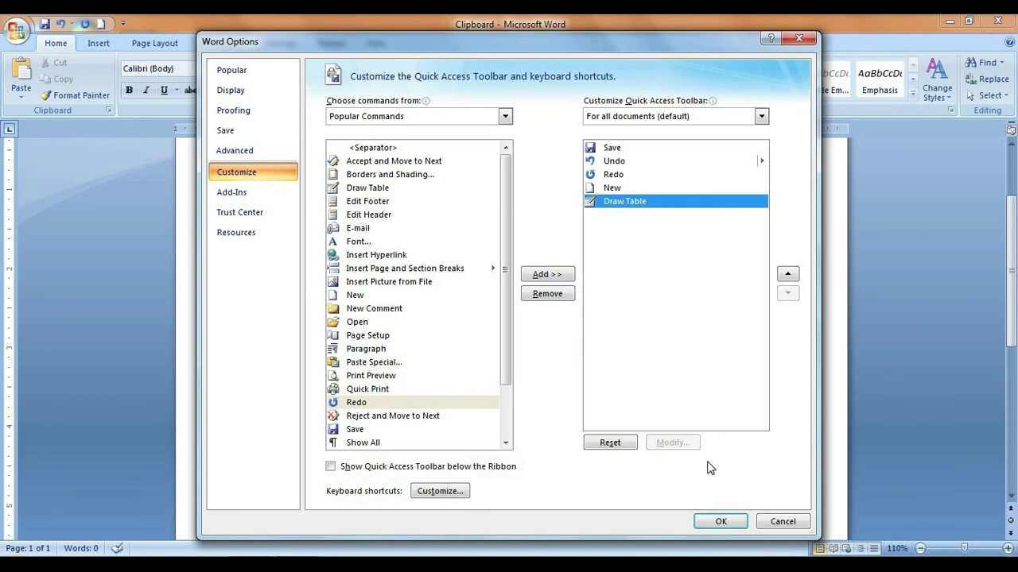
left_click(720, 522)
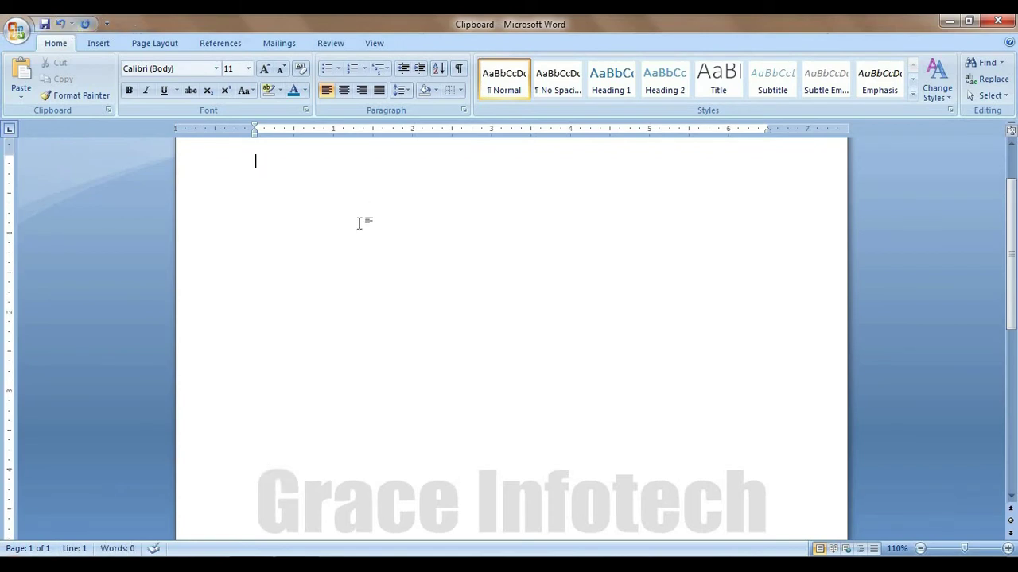
Generate sample paragraphs on the blank page with the =rand() function
scroll(362, 238, "up", 2)
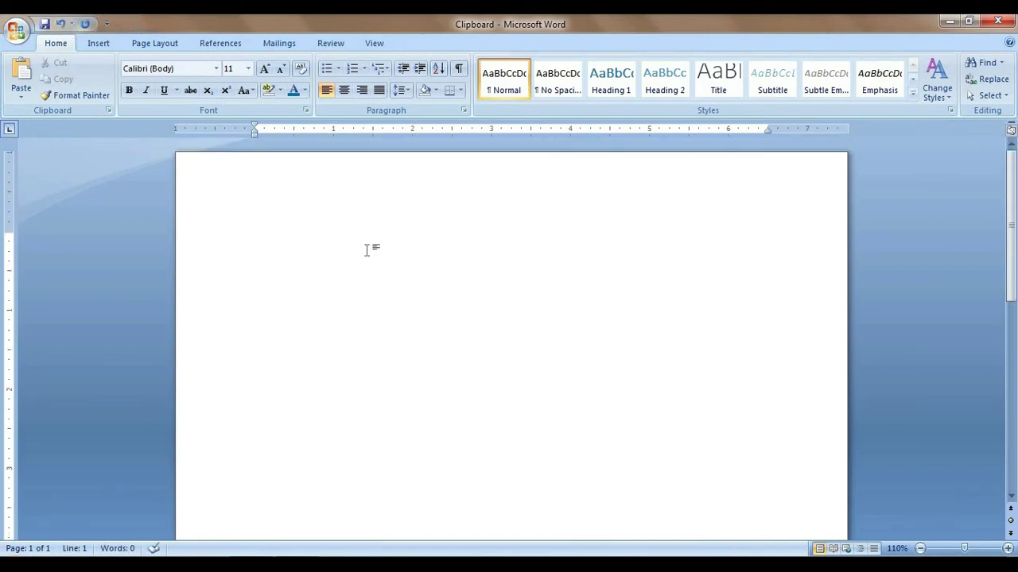
scroll(361, 255, "down", 1)
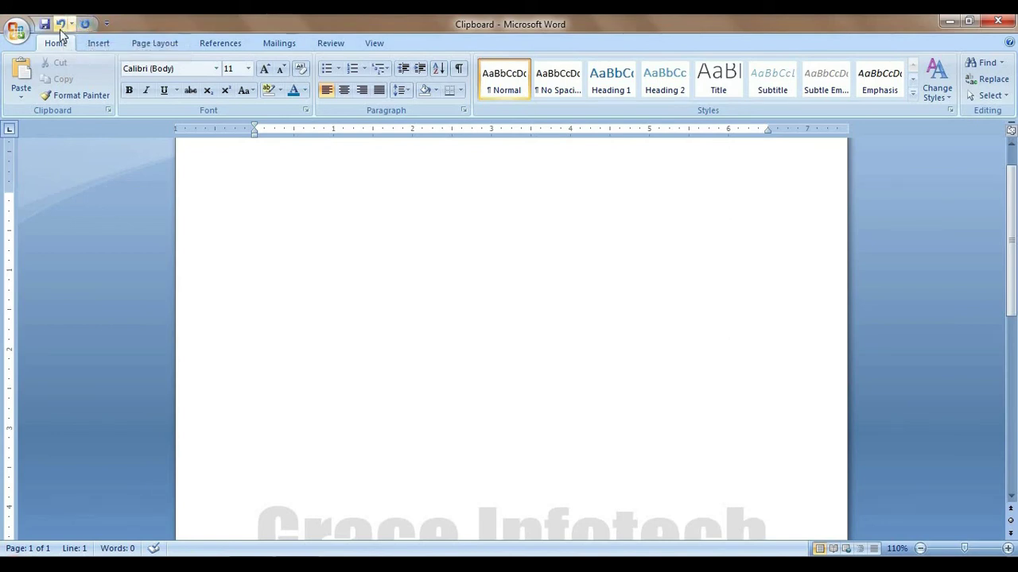
scroll(297, 198, "down", 2)
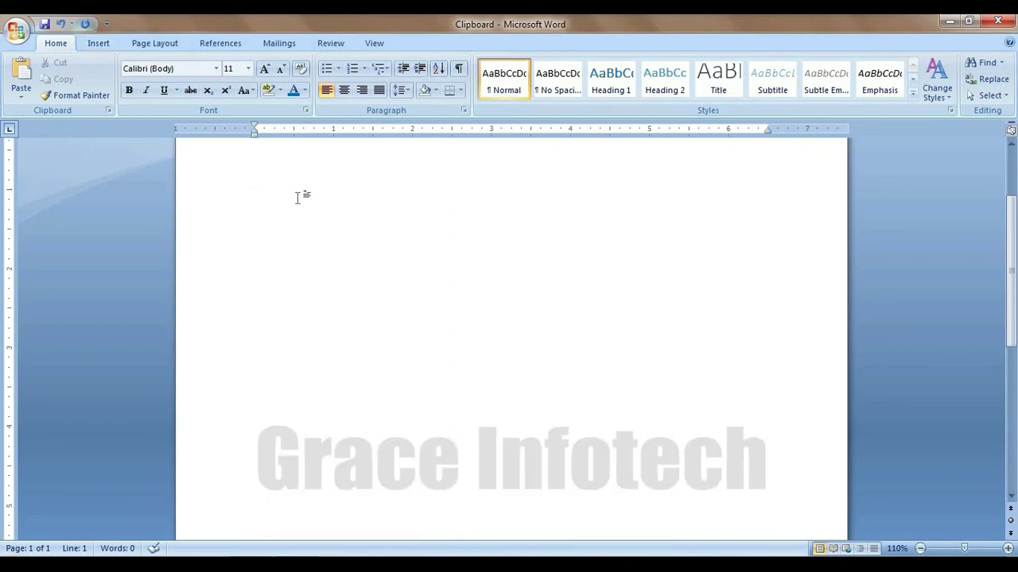
type("=")
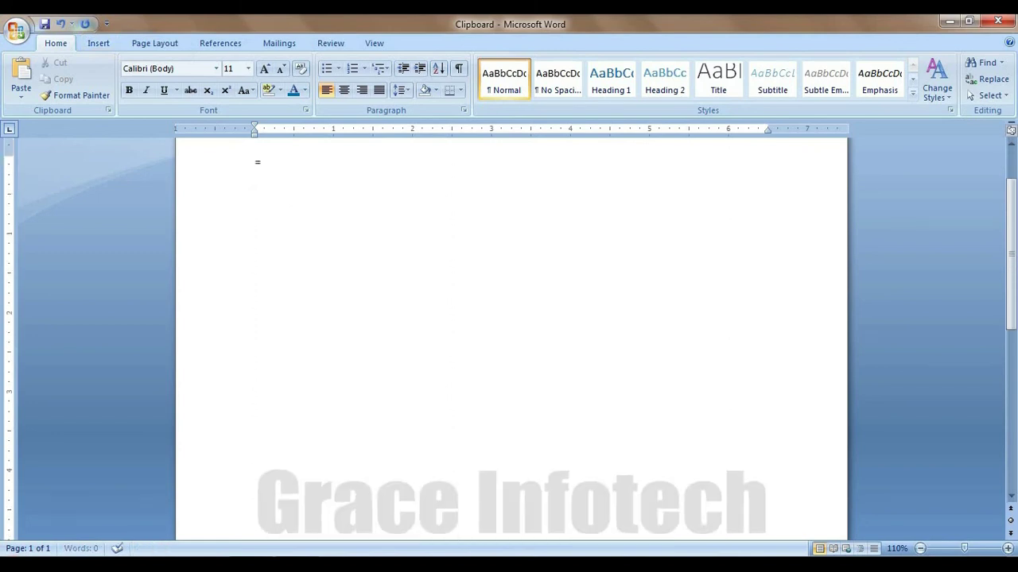
type("rand()")
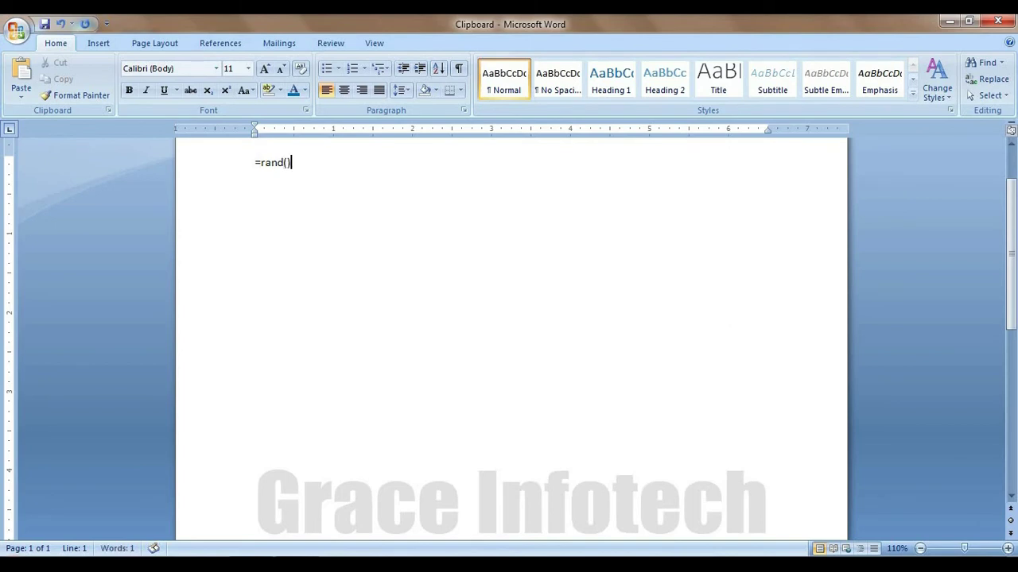
key("Return")
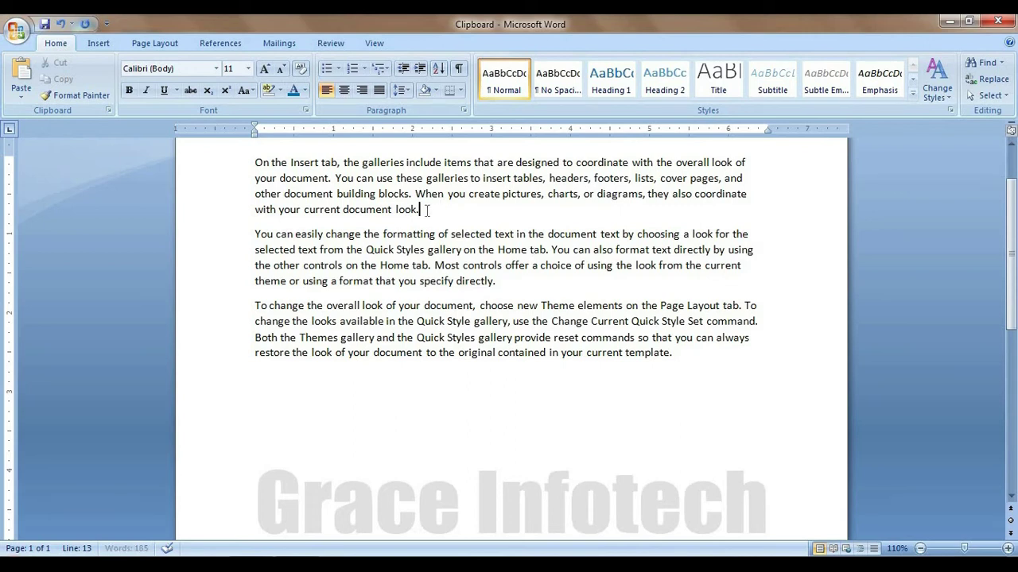
Copy the first paragraph, starting "On the Insert tab", and paste it below the last paragraph
left_click_drag(424, 209, 240, 165)
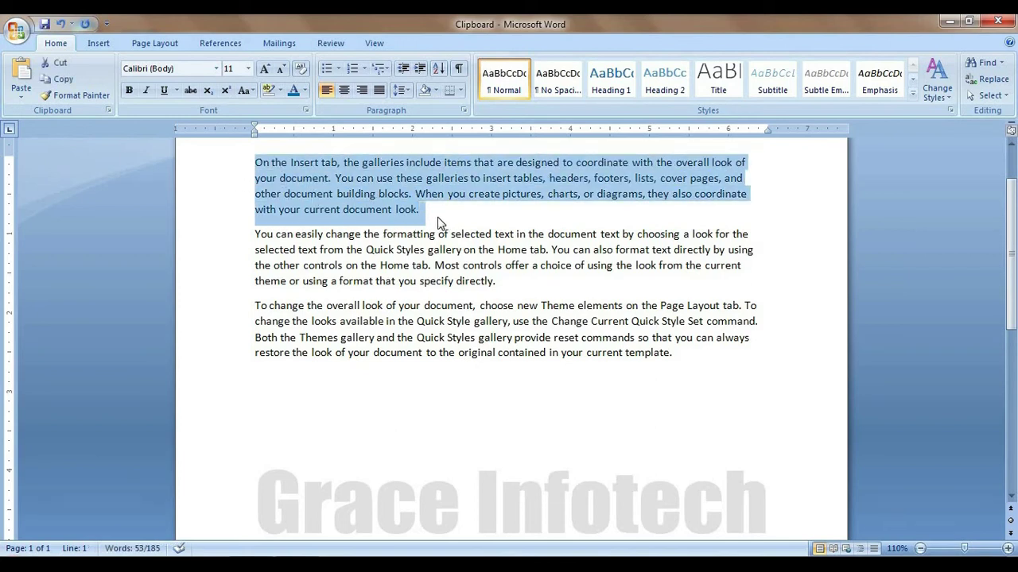
left_click(62, 78)
left_click(271, 396)
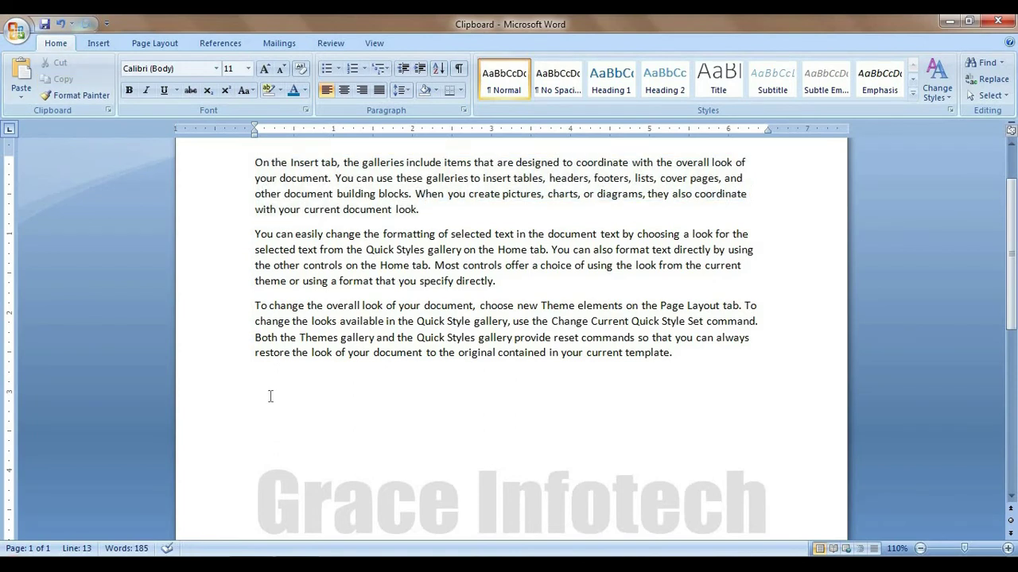
left_click(21, 75)
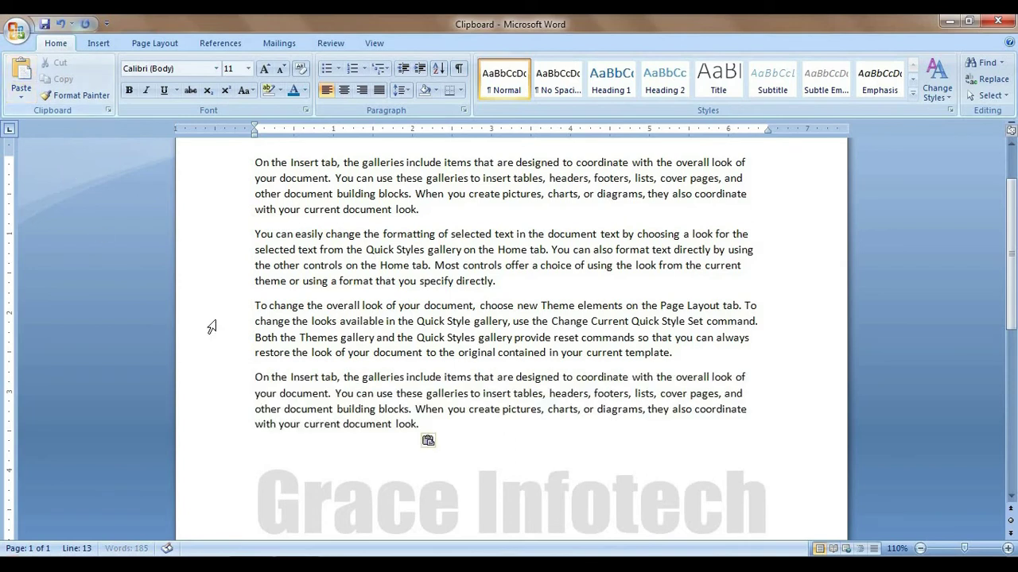
scroll(468, 432, "down", 2)
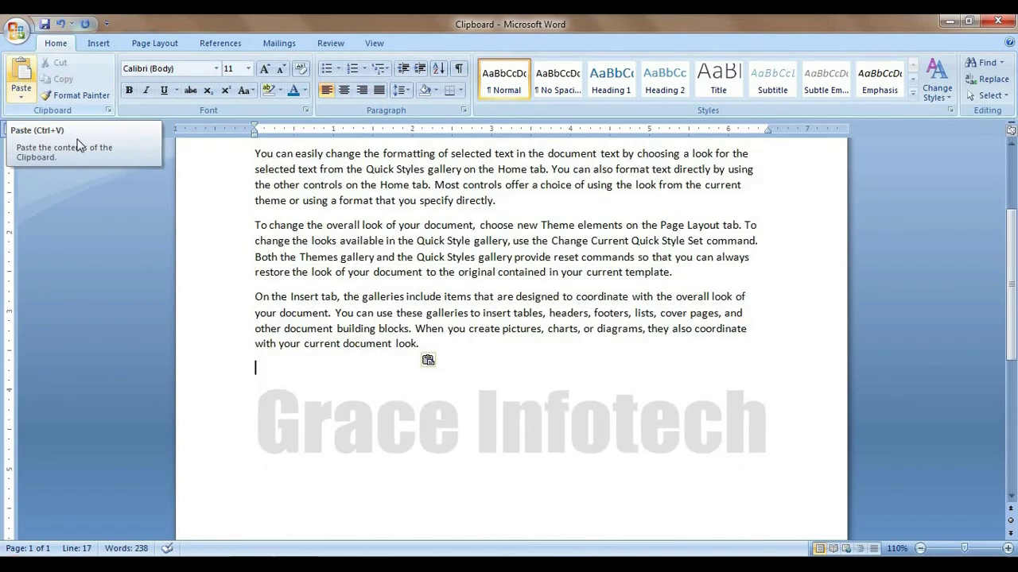
Copy the first paragraph, starting "On the Insert tab", again and paste it on the empty line below the last paragraph
scroll(329, 371, "up", 3)
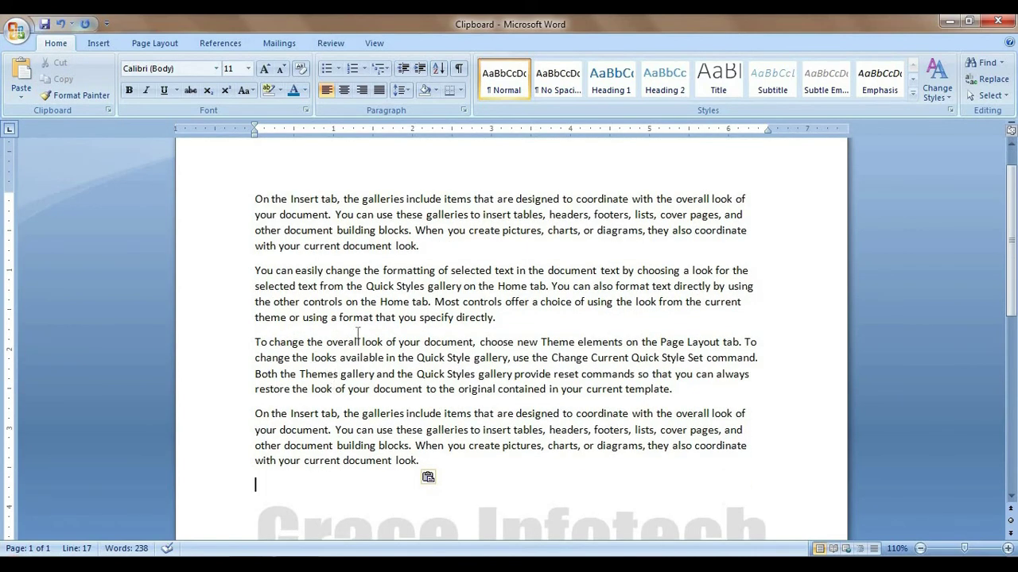
left_click_drag(444, 251, 234, 204)
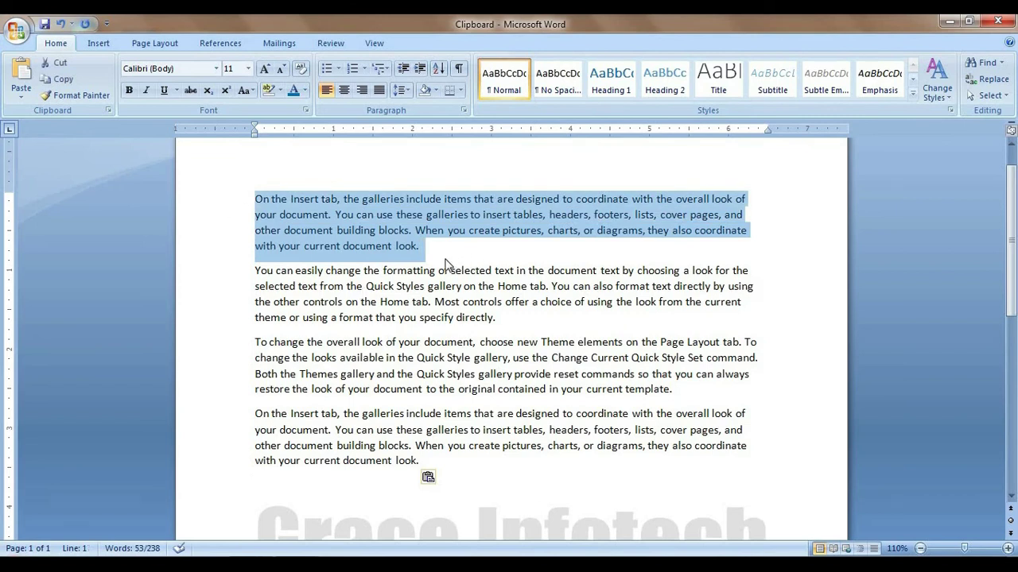
key("ctrl+c")
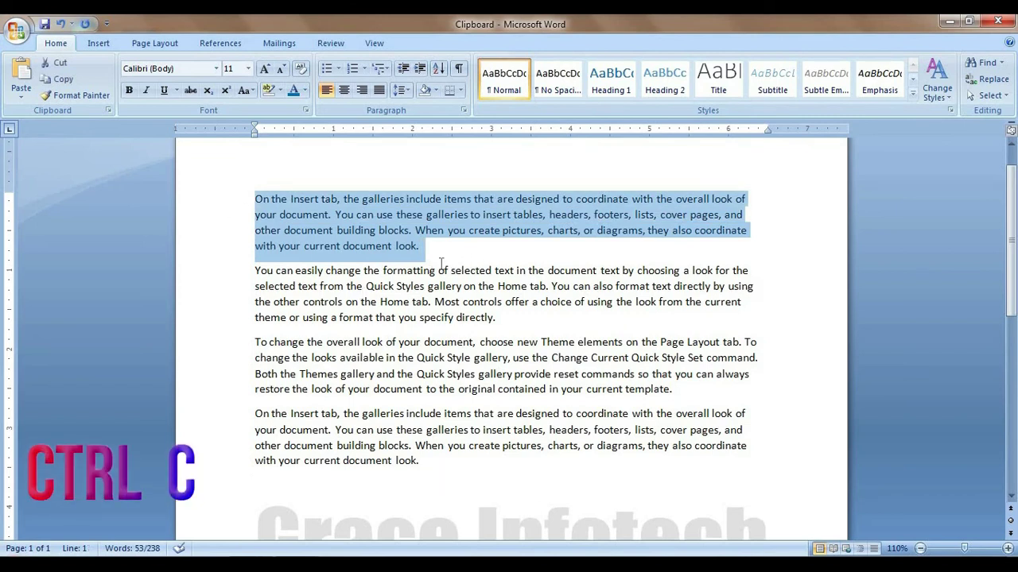
scroll(442, 291, "down", 3)
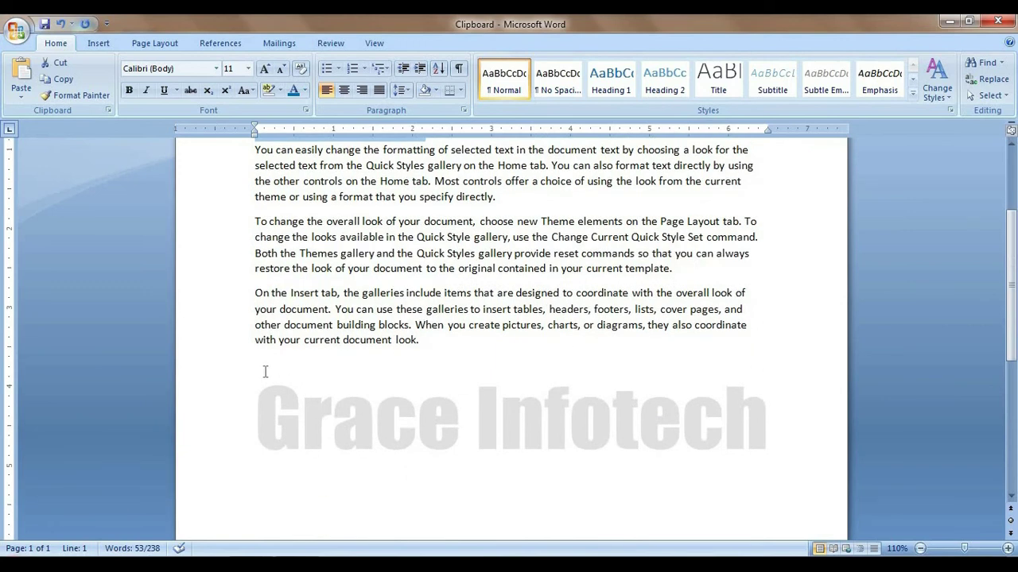
left_click(265, 372)
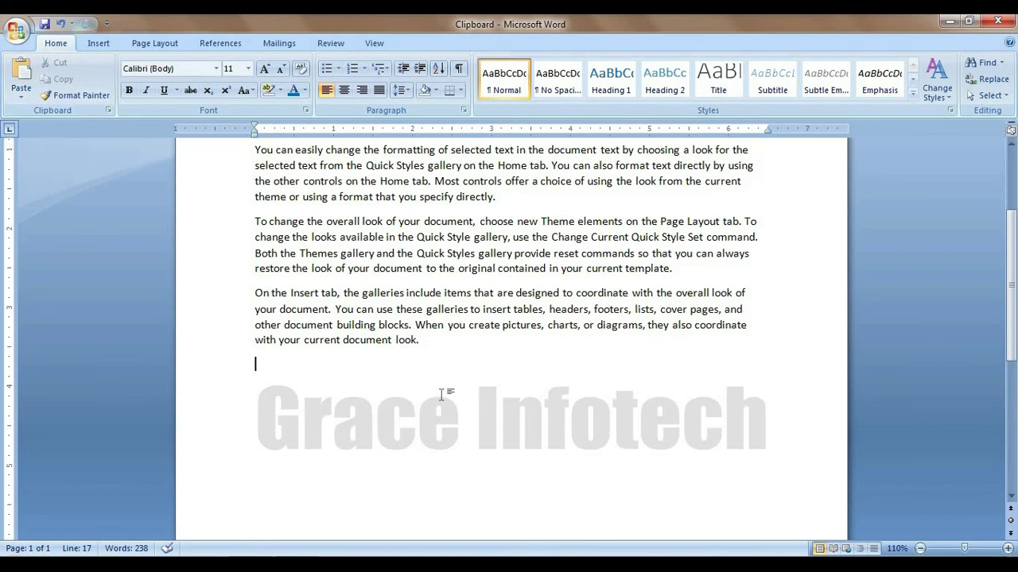
key("ctrl+v")
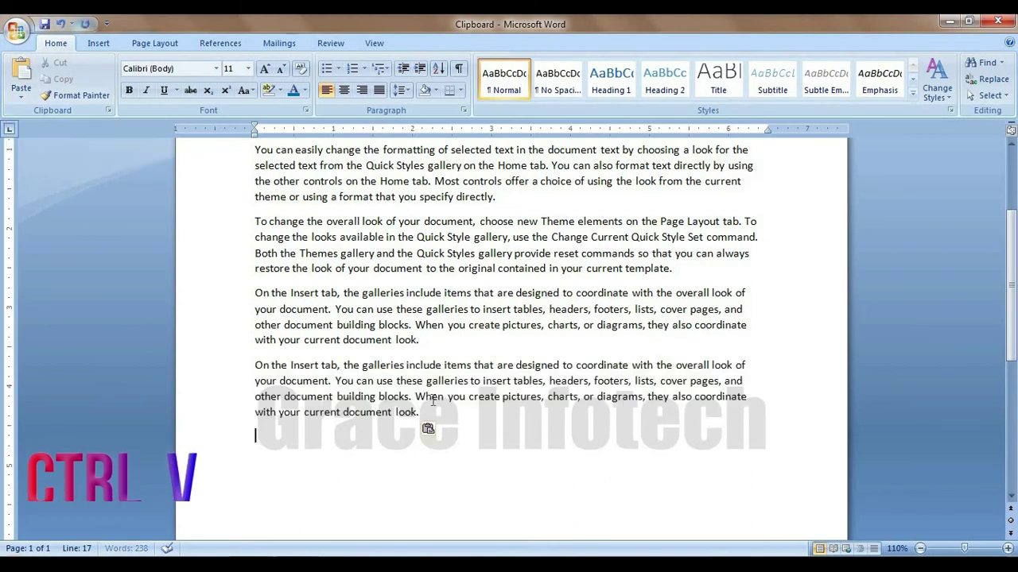
scroll(500, 457, "up", 2)
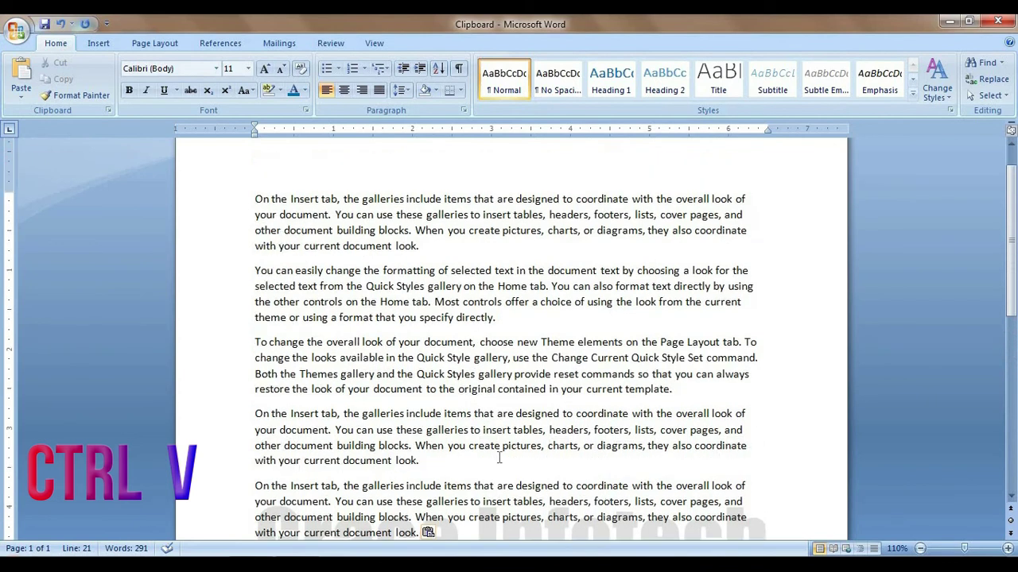
scroll(223, 250, "down", 1)
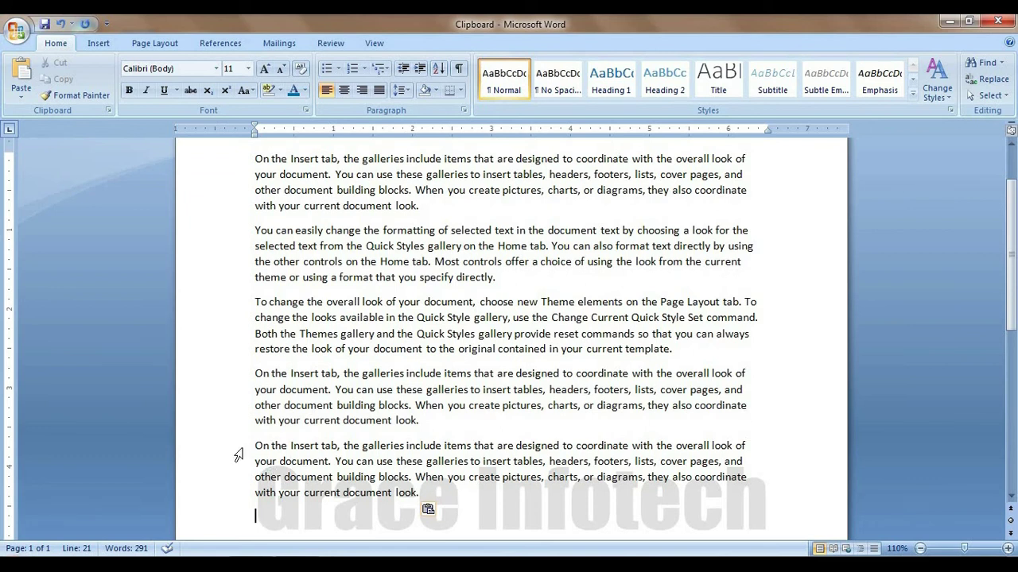
Undo both pasted paragraphs, the generated sample text and the =rand() entry until the page is blank
left_click(61, 24)
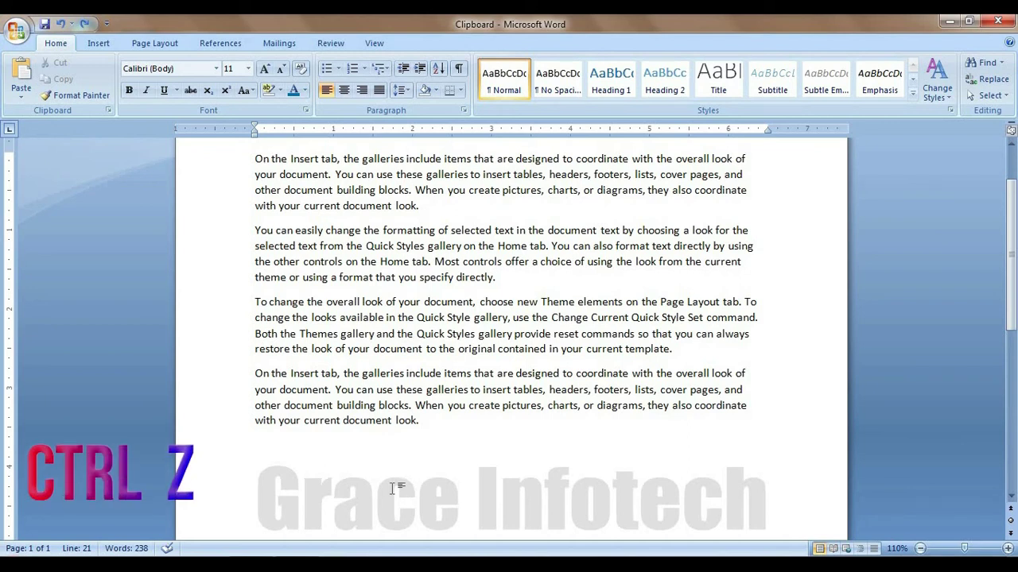
key("ctrl+z")
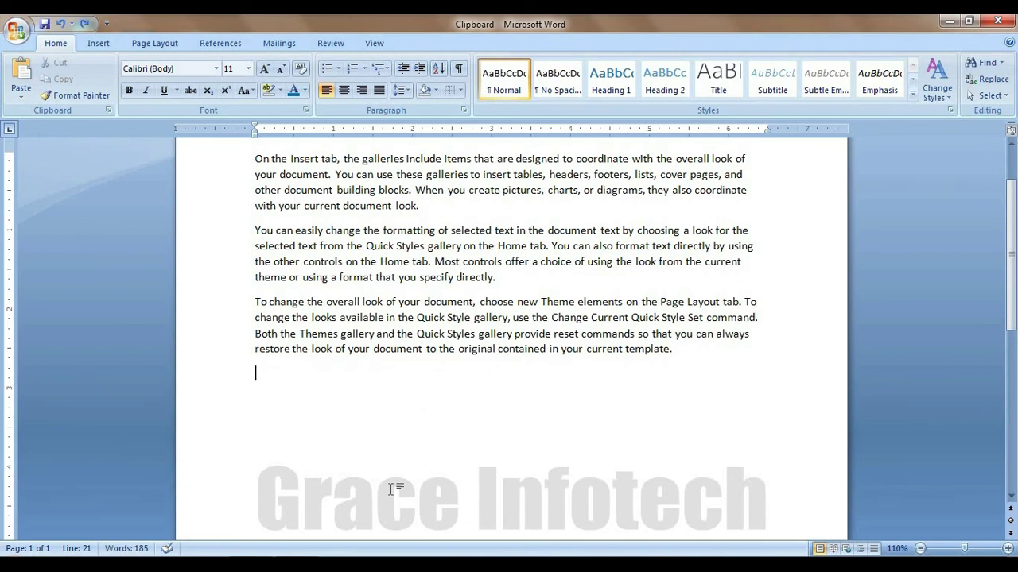
key("ctrl+z")
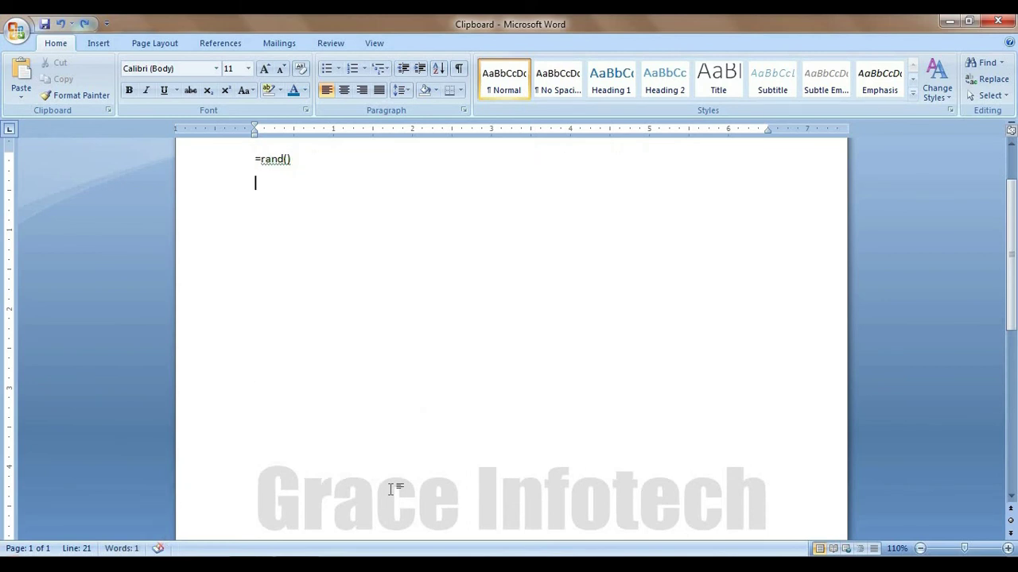
key("ctrl+z")
key("ctrl+y")
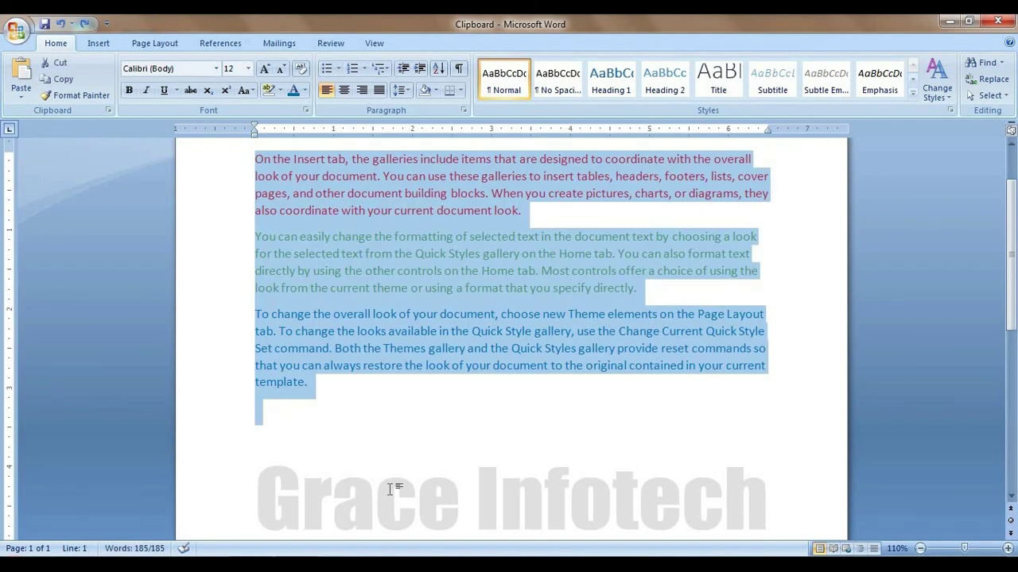
key("ctrl+z")
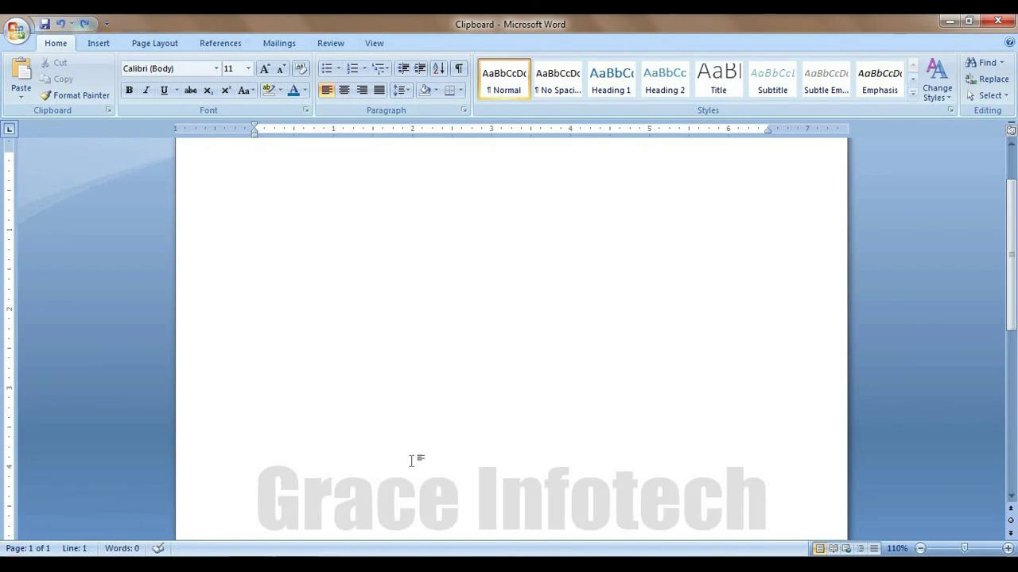
scroll(392, 431, "up", 1)
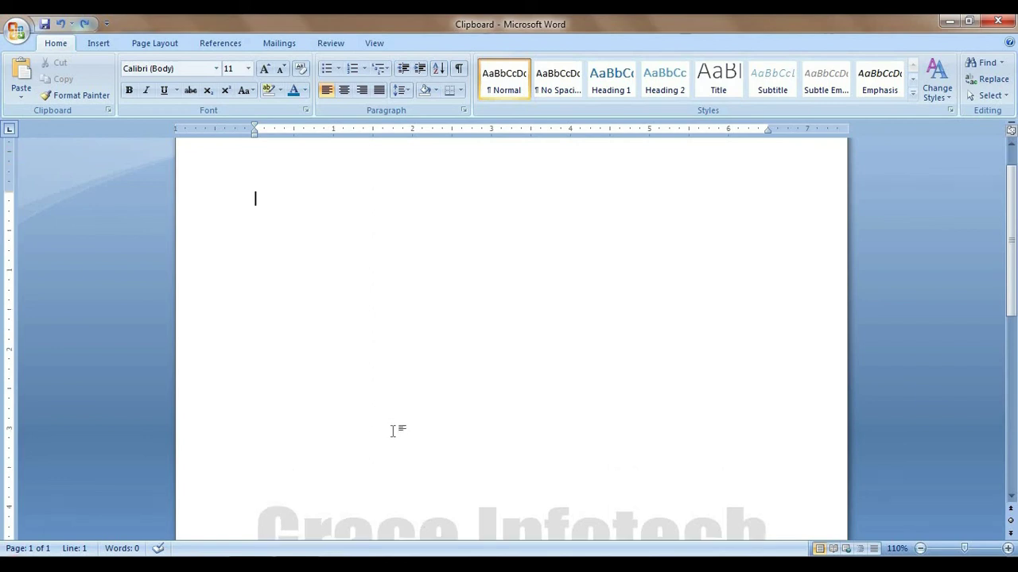
scroll(392, 431, "up", 1)
scroll(392, 431, "down", 2)
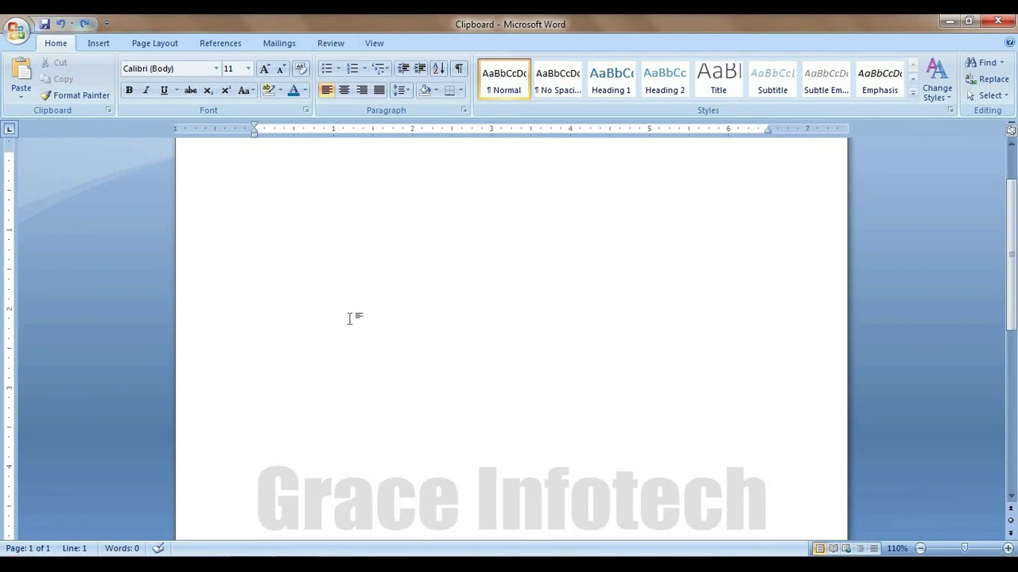
Redo the =rand() entry, the generated sample paragraphs and both pasted copies of the first paragraph
left_click(85, 26)
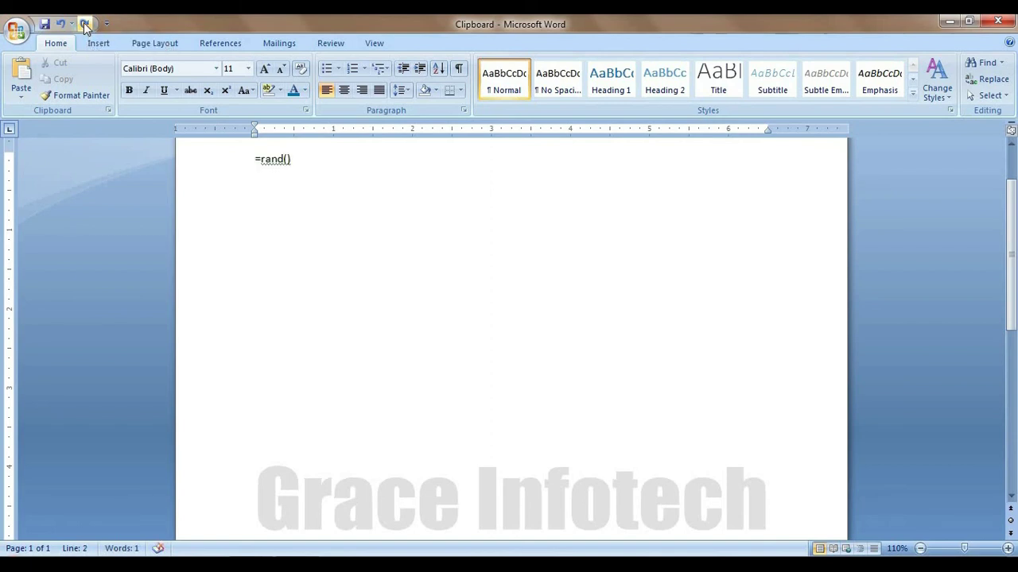
left_click(85, 26)
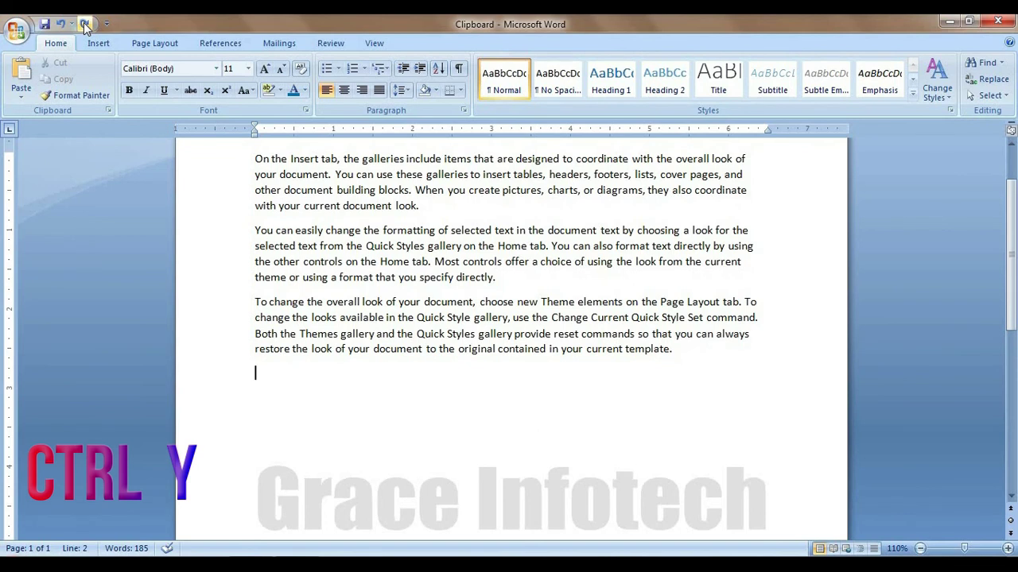
left_click(85, 26)
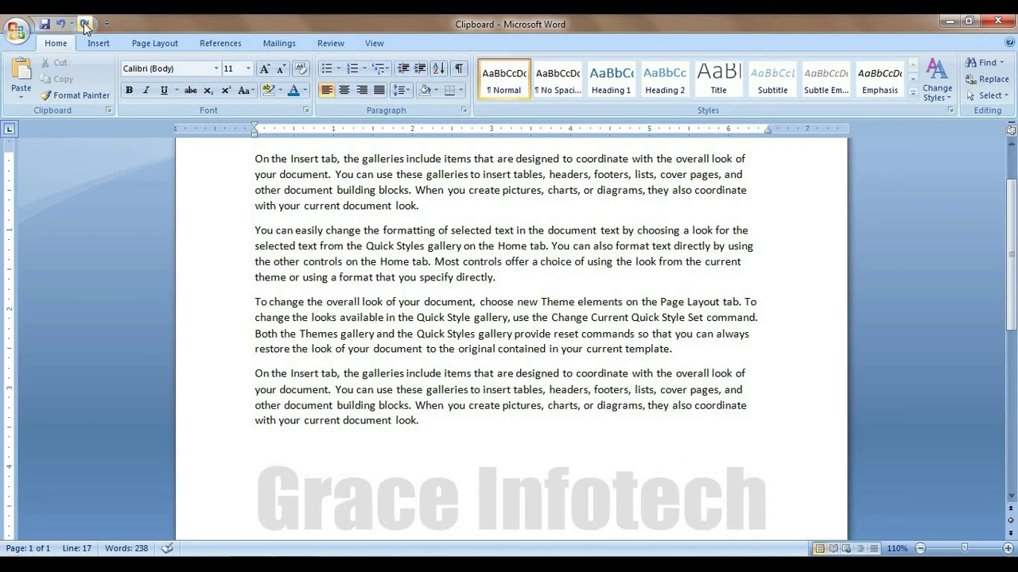
left_click(85, 26)
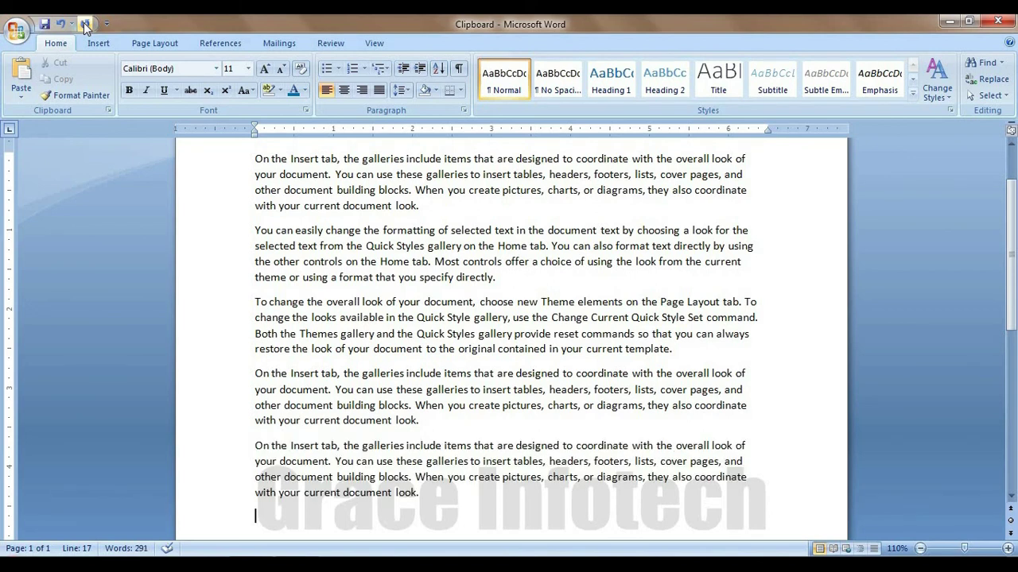
Repeat the last paste five times to add more copies of the "On the Insert tab" paragraph at the document's end
left_click(85, 26)
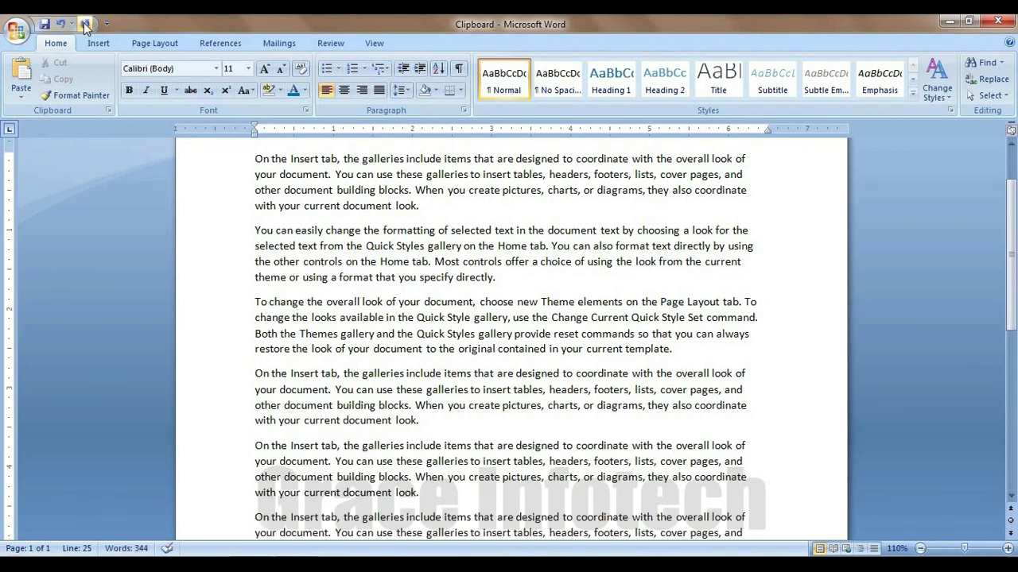
left_click(303, 278)
scroll(425, 334, "down", 3)
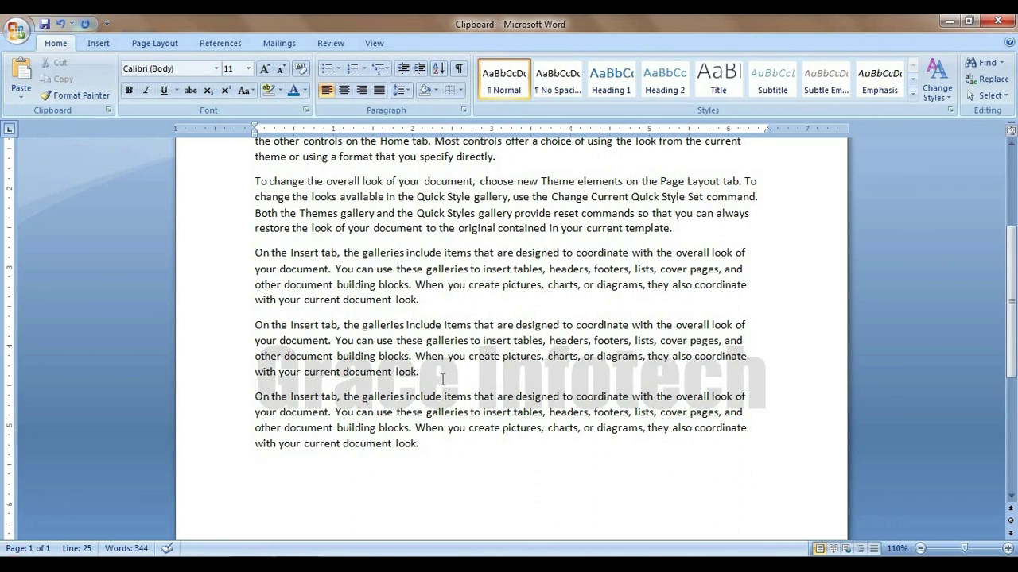
left_click(86, 24)
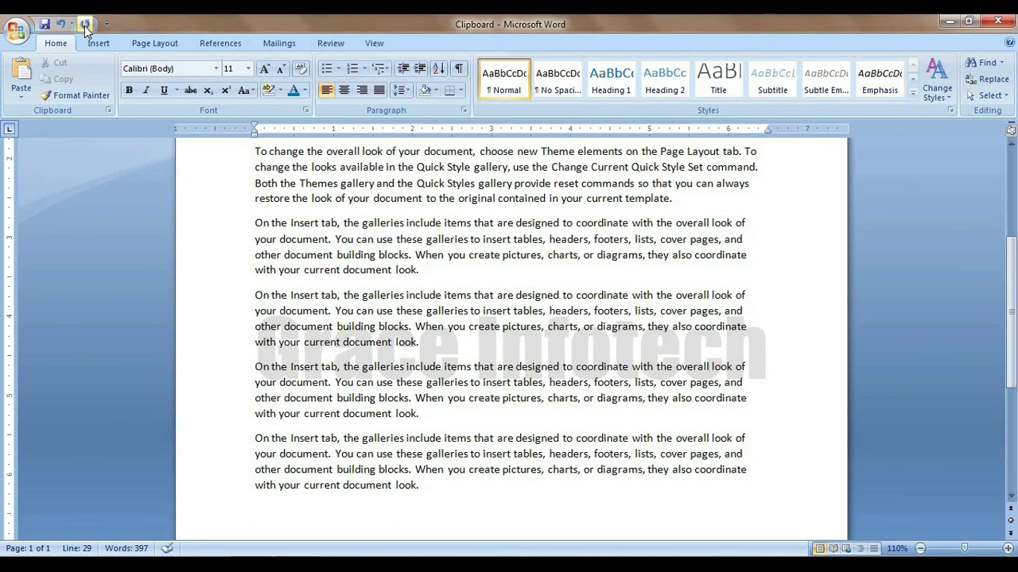
left_click(86, 24)
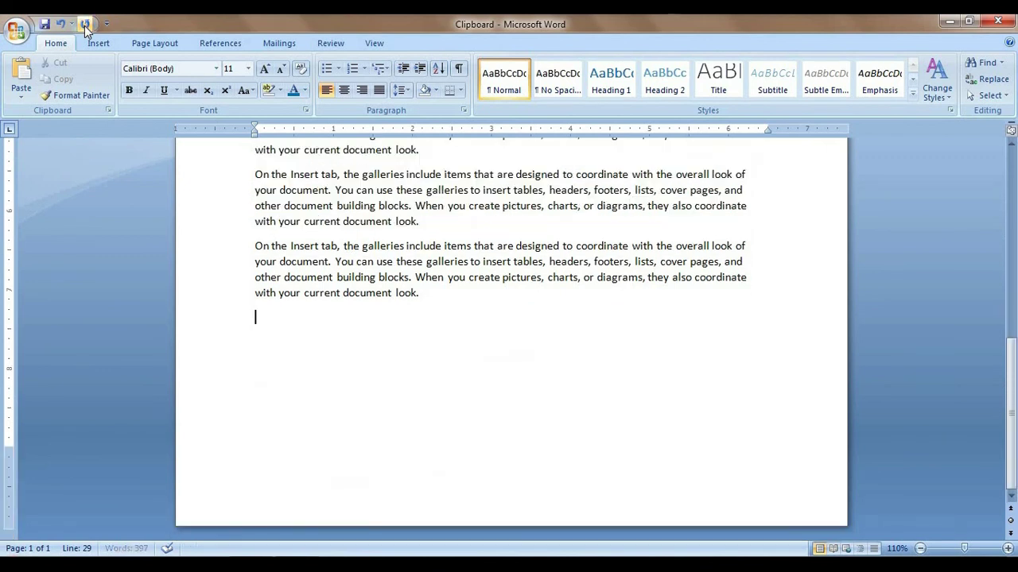
left_click(86, 23)
left_click(85, 24)
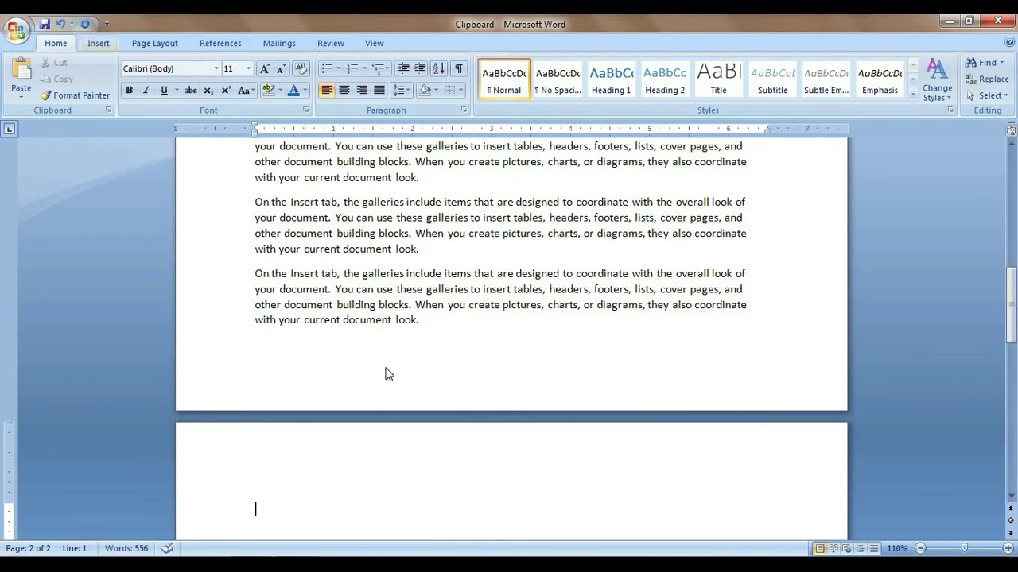
scroll(456, 411, "up", 5)
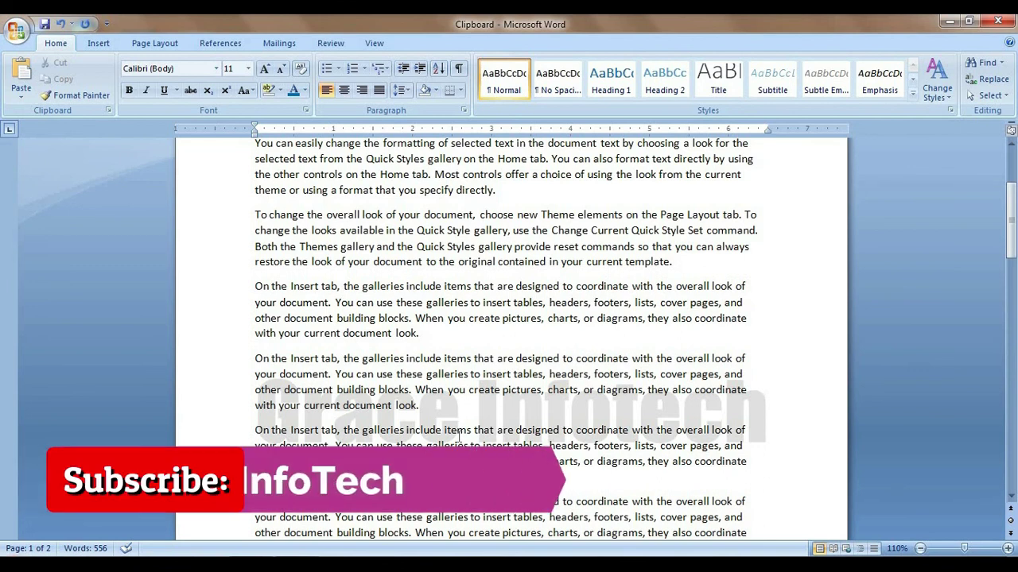